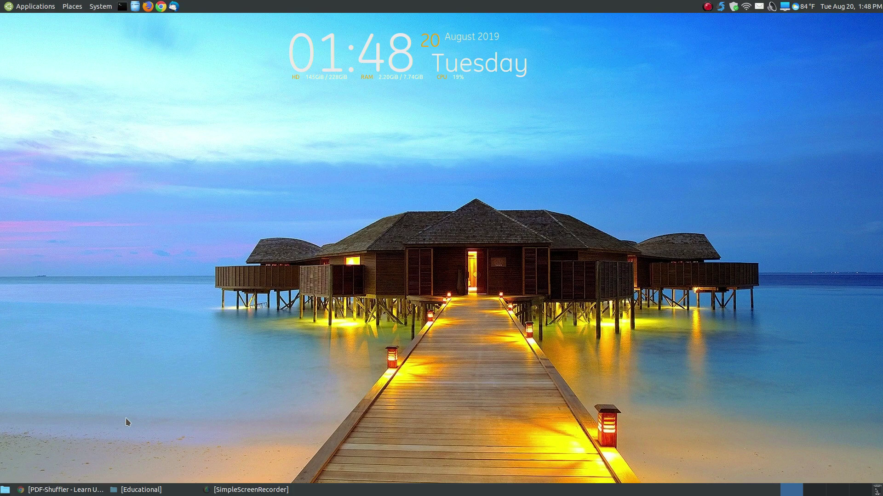
Restore the Chrome window showing the Learn Ubuntu MATE PDF-Shuffler tutorial page.
left_click(54, 491)
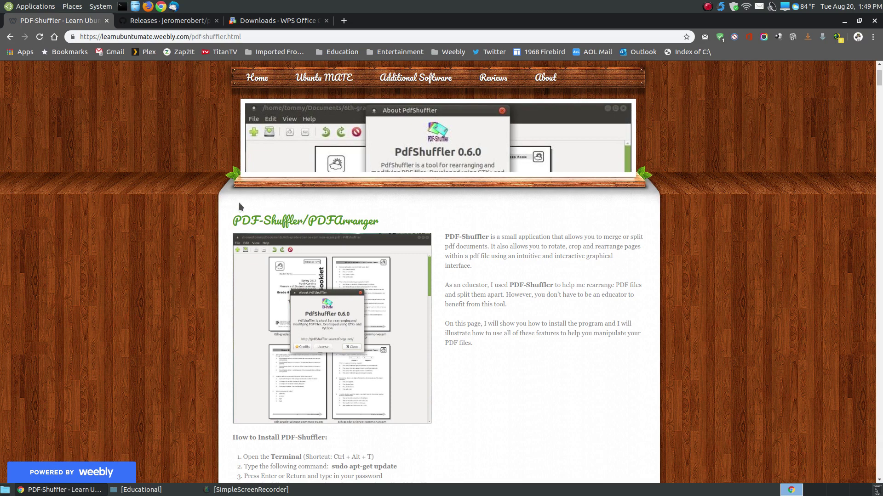
Scroll the tutorial down to the WPS Office conflict note and PDFArranger install commands.
scroll(744, 310, "down", 2)
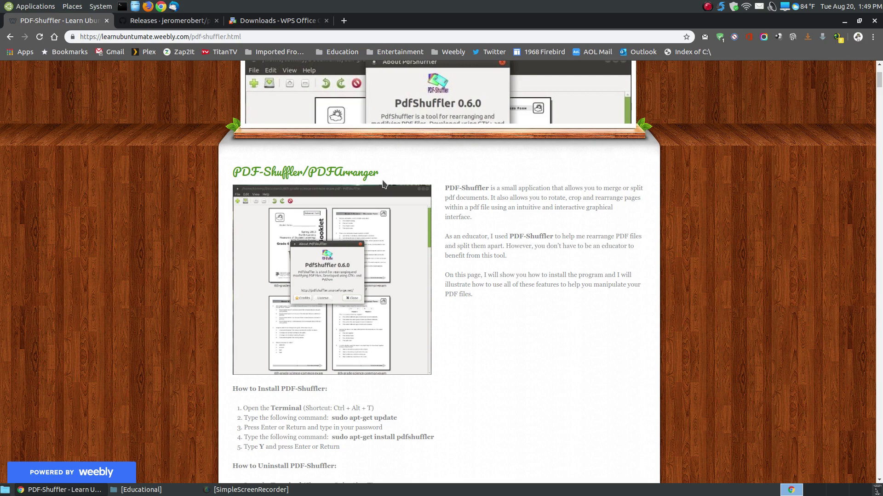
scroll(726, 238, "down", 3)
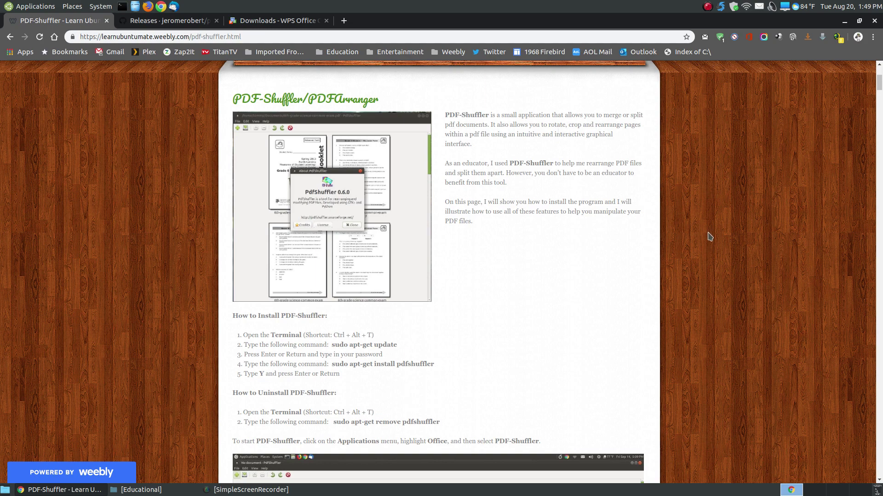
scroll(710, 237, "down", 4)
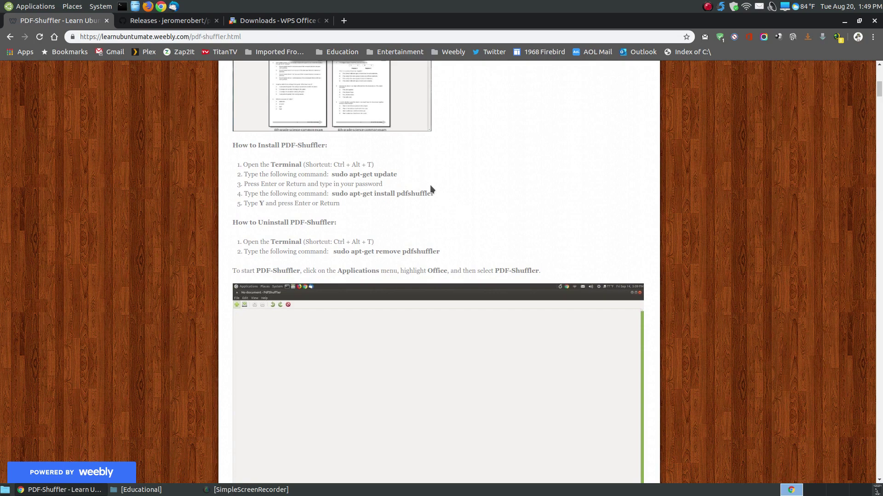
scroll(444, 214, "up", 3)
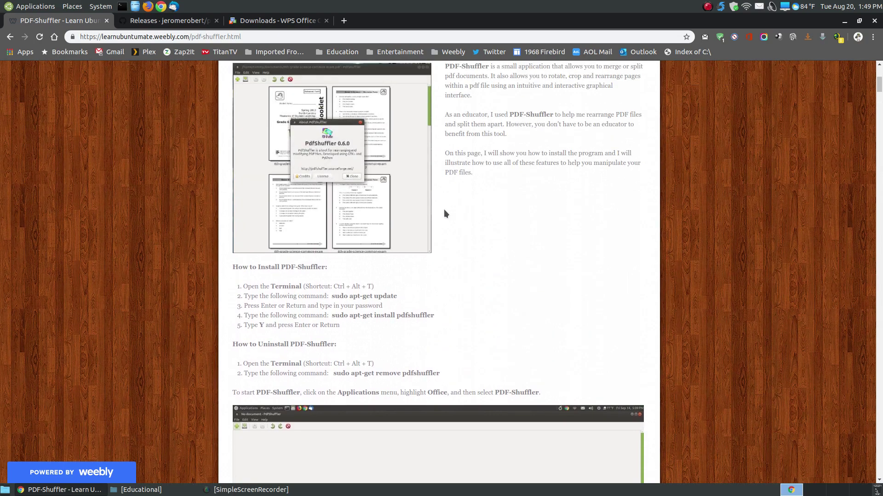
scroll(444, 209, "down", 2)
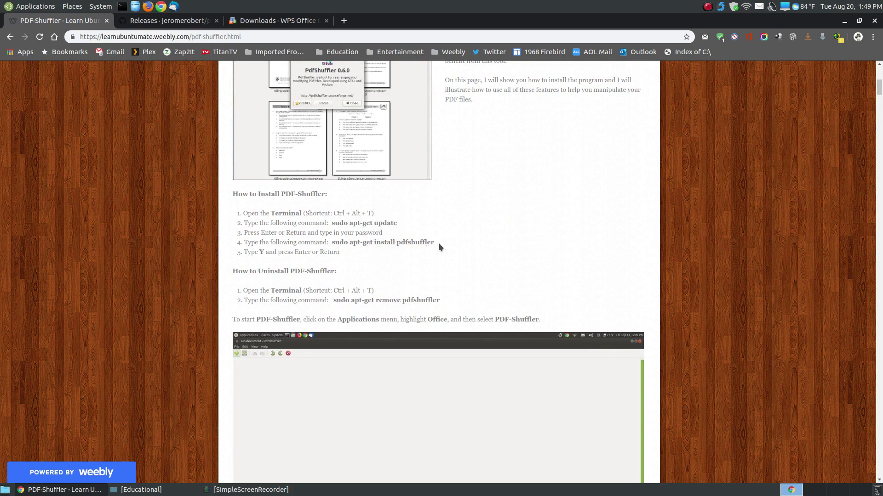
scroll(440, 248, "up", 3)
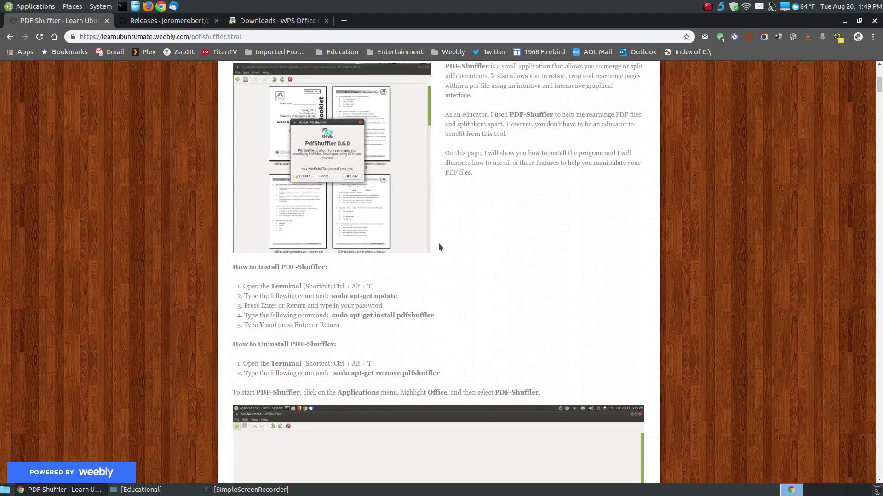
scroll(439, 247, "down", 2)
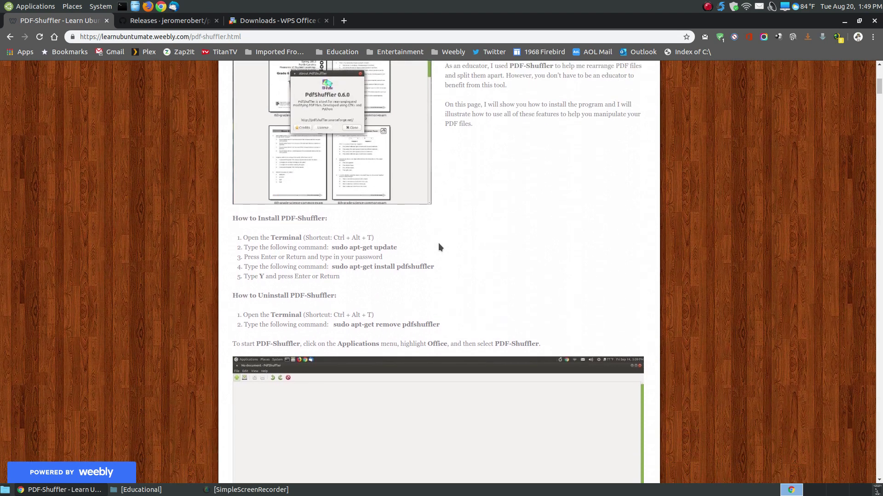
scroll(439, 247, "up", 1)
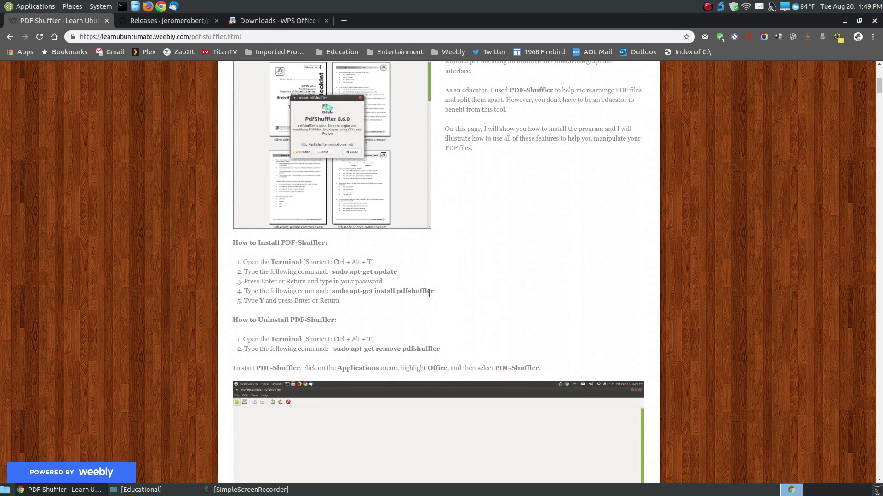
scroll(419, 294, "up", 5)
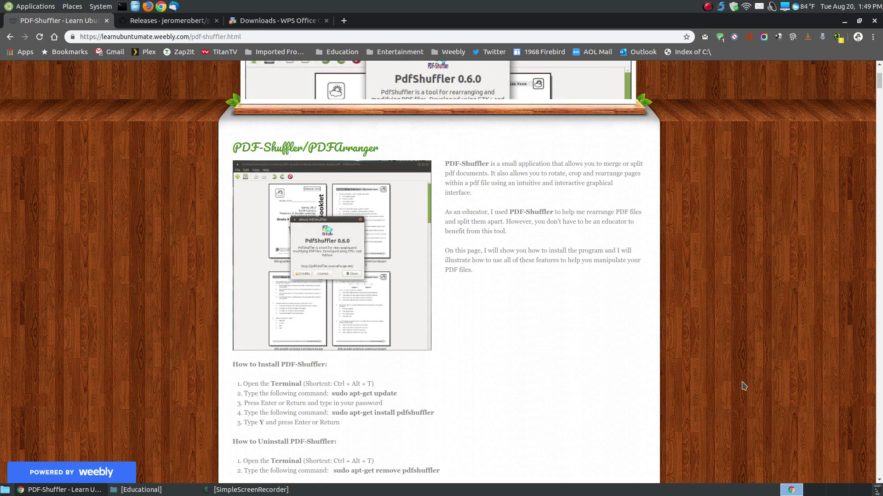
scroll(745, 381, "down", 2)
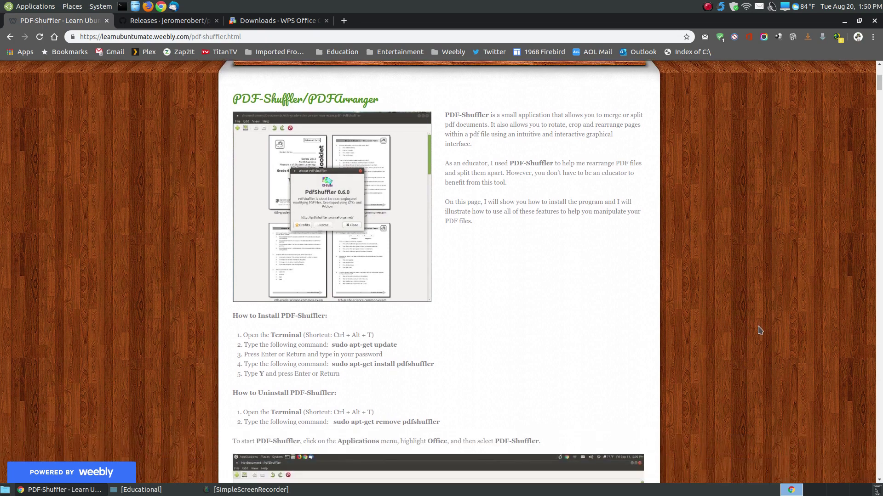
scroll(879, 85, "down", 2)
scroll(880, 85, "down", 5)
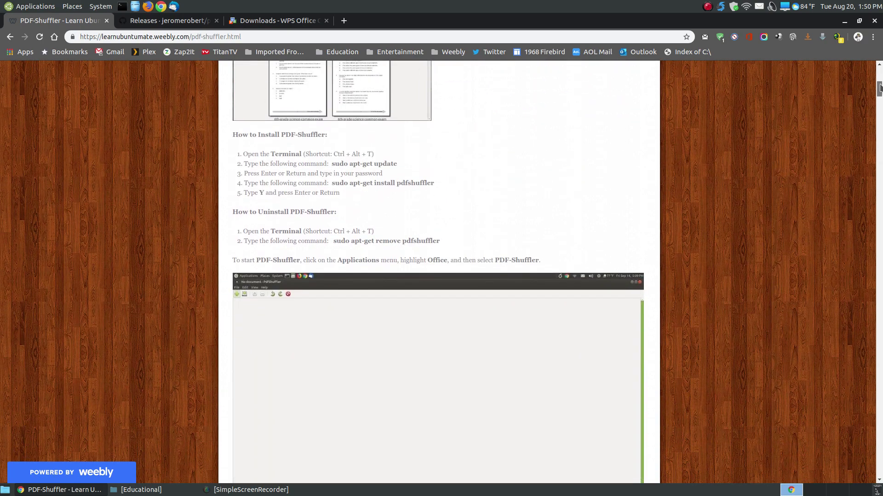
scroll(879, 88, "up", 7)
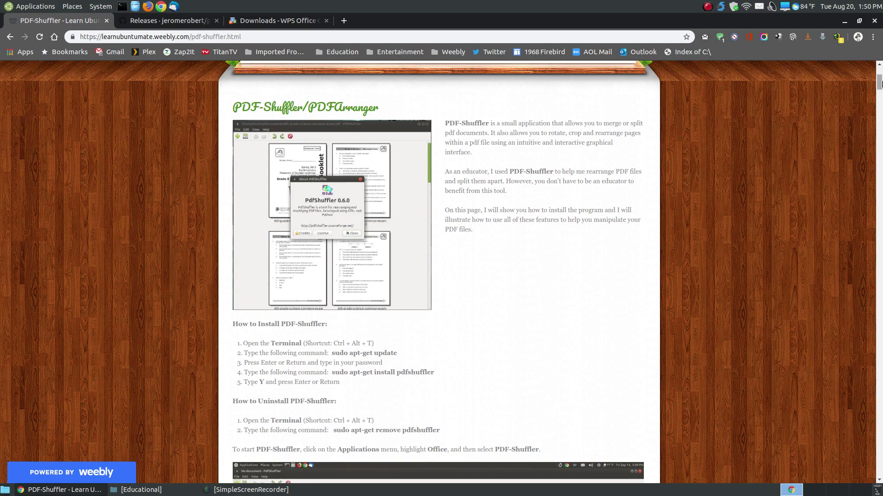
left_click_drag(880, 94, 879, 448)
Switch to the 'Downloads - WPS Office' tab with the WPS Office for Linux 11.1.0.8722 changelog.
scroll(722, 353, "up", 1)
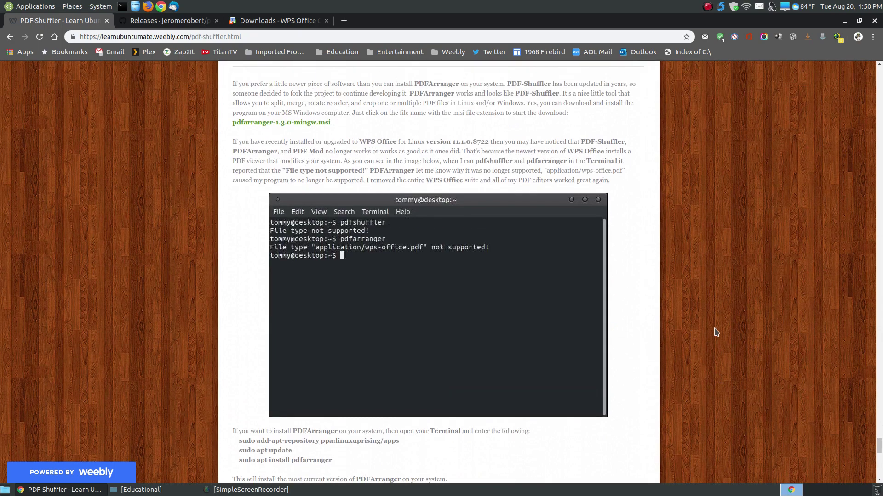
scroll(713, 331, "up", 2)
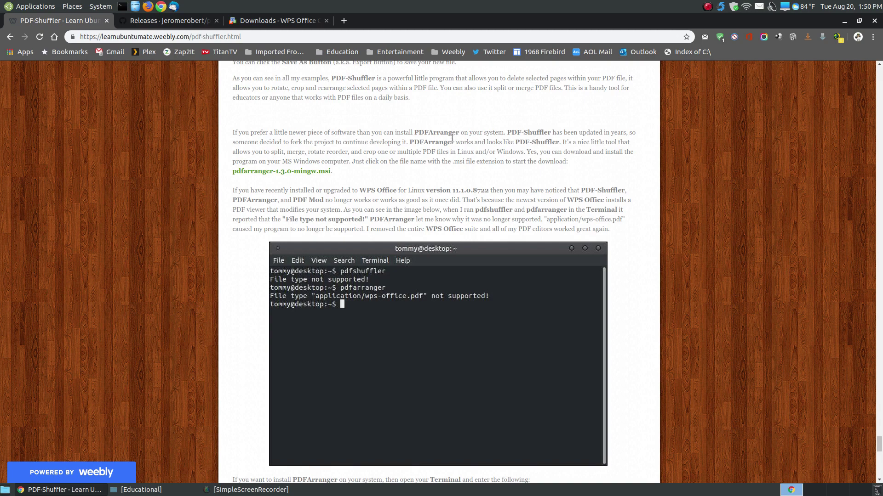
key("ctrl+3")
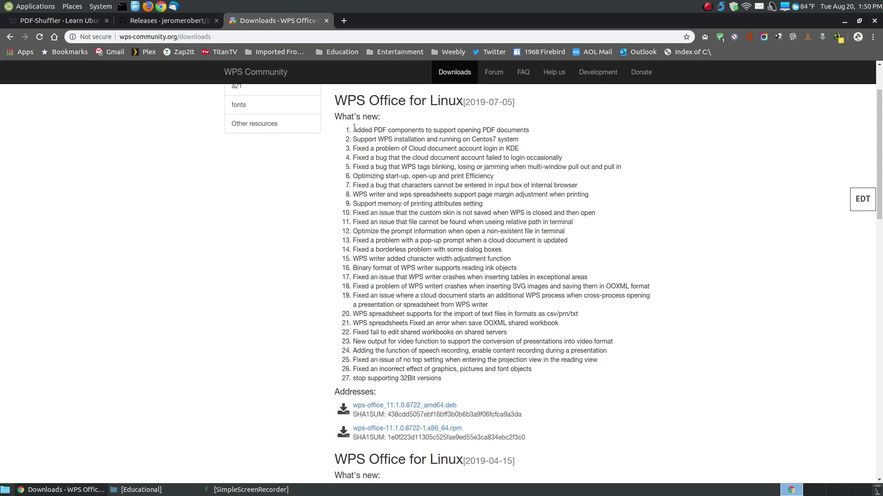
Highlight 'PDF documents' in the first WPS Office release note, then clear the highlight.
left_click_drag(354, 130, 528, 130)
left_click(381, 130)
left_click_drag(529, 130, 484, 129)
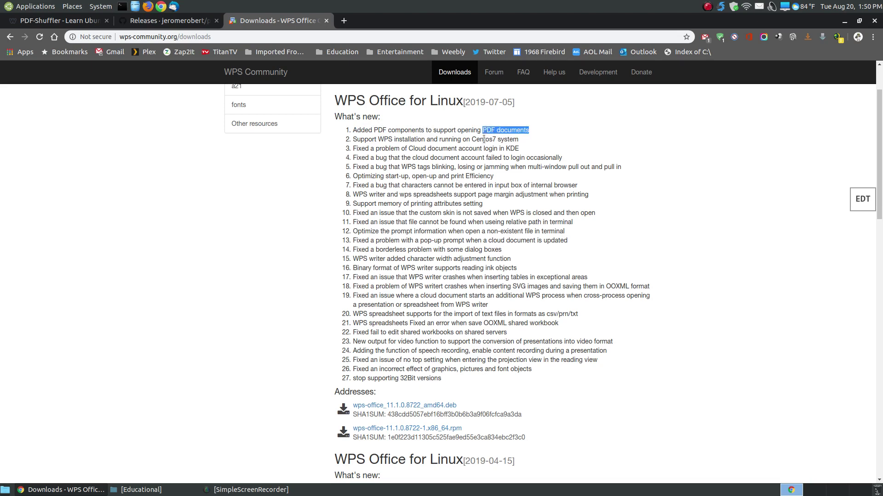
left_click(480, 138)
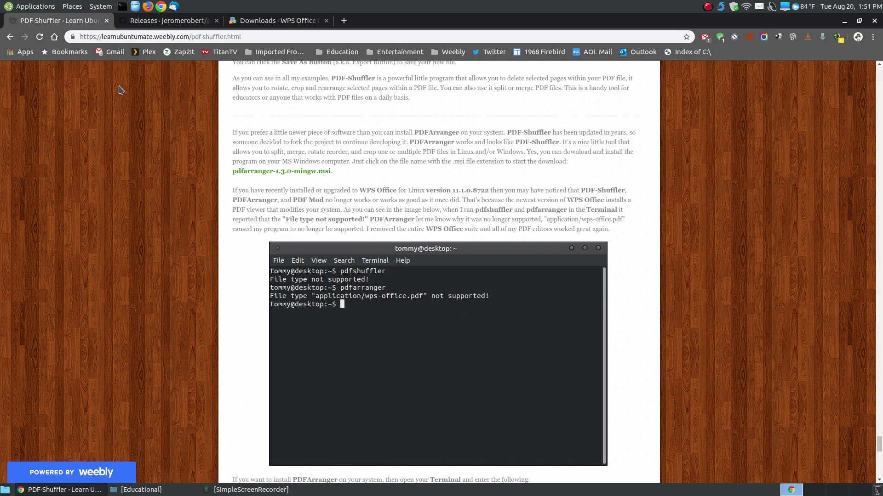
Close the WPS Office downloads tab and the PDFArranger GitHub releases tab.
left_click(298, 22)
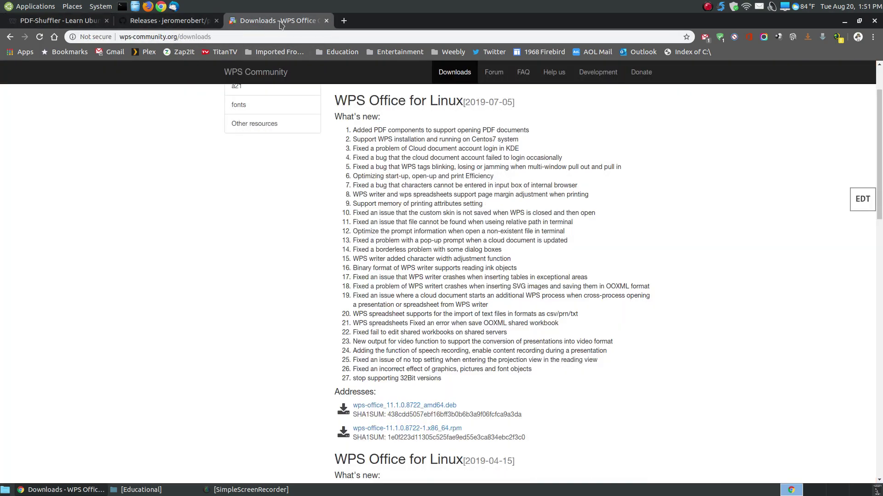
left_click(324, 21)
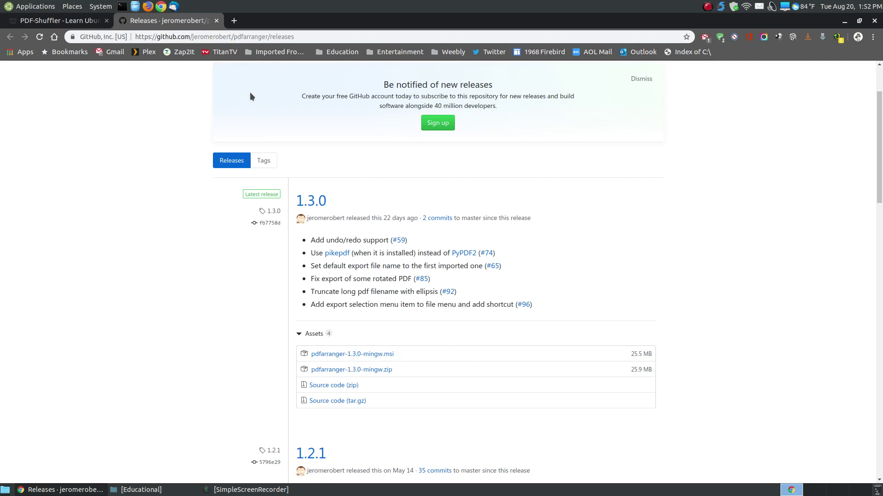
left_click(217, 21)
Scroll through the PDF-Shuffler tutorial, then minimize Chrome to the desktop.
left_click_drag(878, 437, 878, 265)
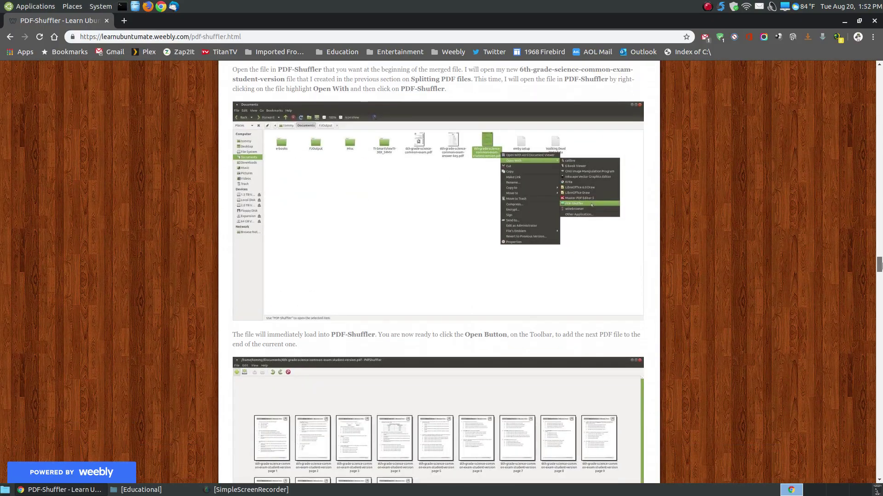
scroll(484, 185, "down", 8)
scroll(485, 185, "down", 9)
scroll(516, 227, "down", 6)
scroll(516, 226, "up", 20)
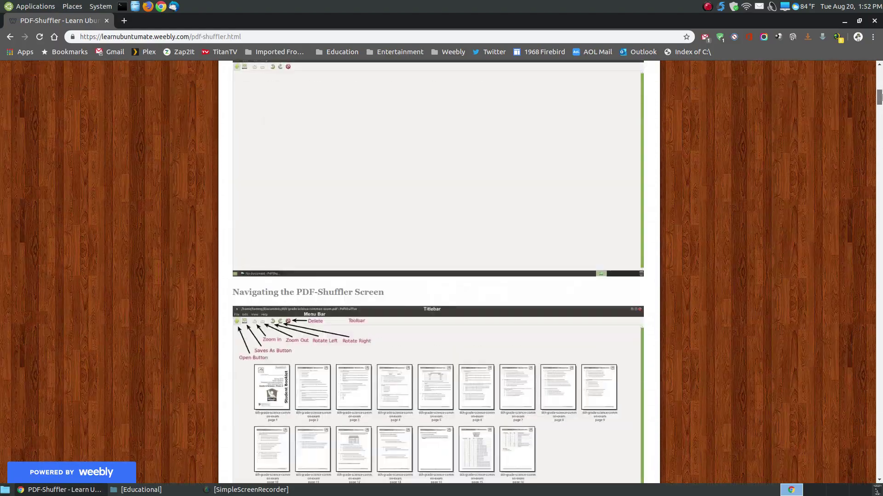
left_click(844, 20)
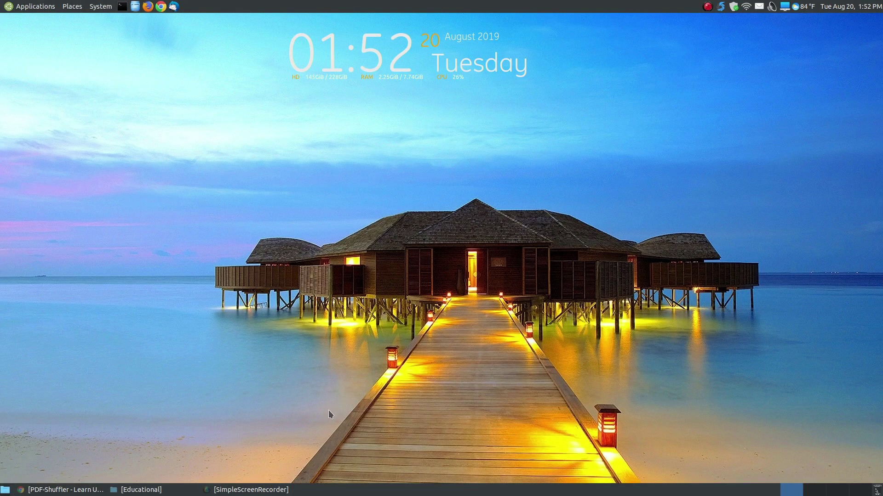
Restore the Educational folder and bring up Open With for 6th-grade-science-common-exam.pdf.
left_click(138, 490)
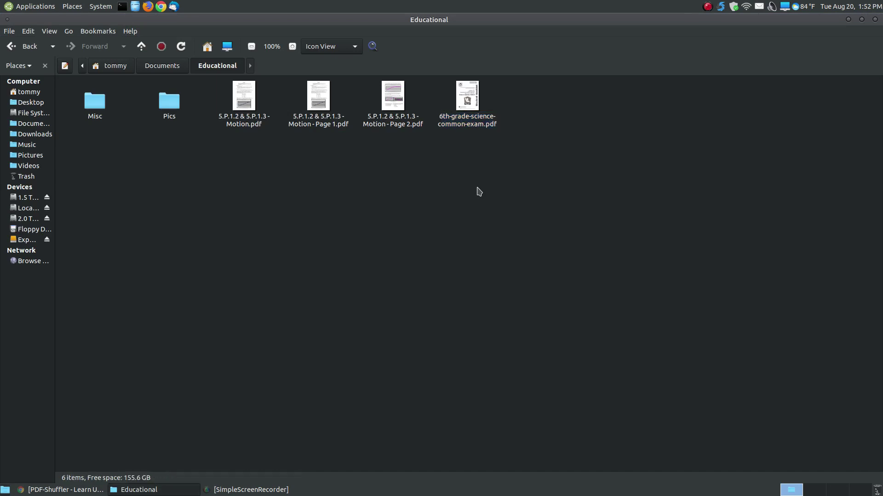
left_click(471, 119)
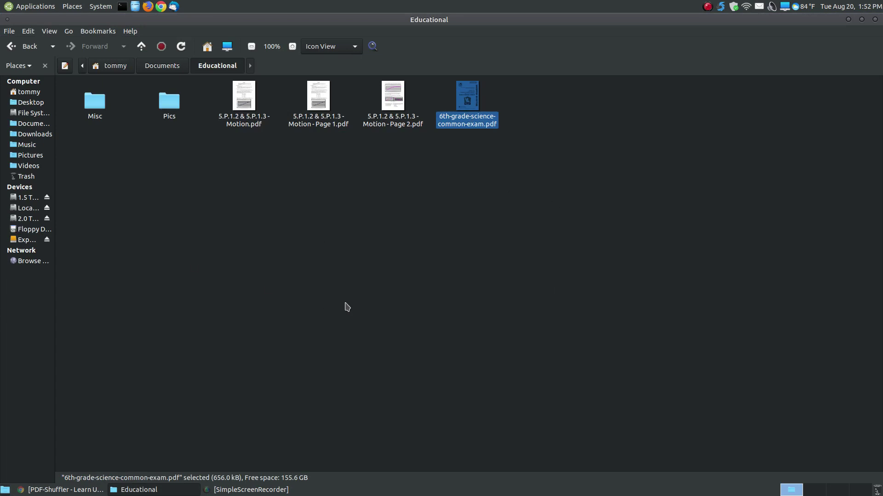
right_click(466, 108)
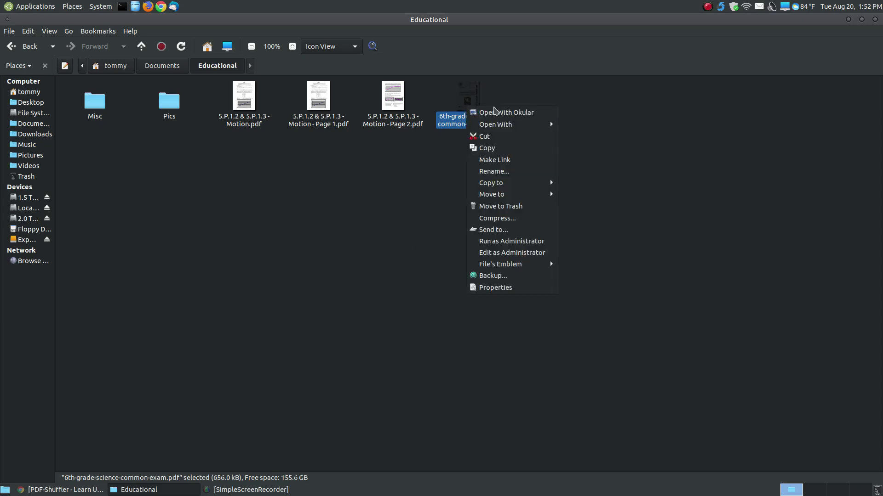
mouse_move(514, 128)
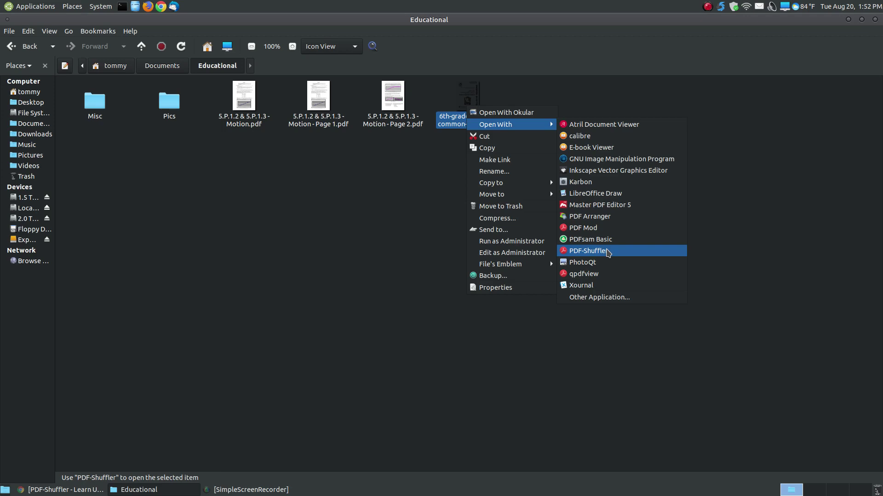
Open 6th-grade-science-common-exam.pdf with PDF-Shuffler from the file's Open With menu.
left_click(611, 297)
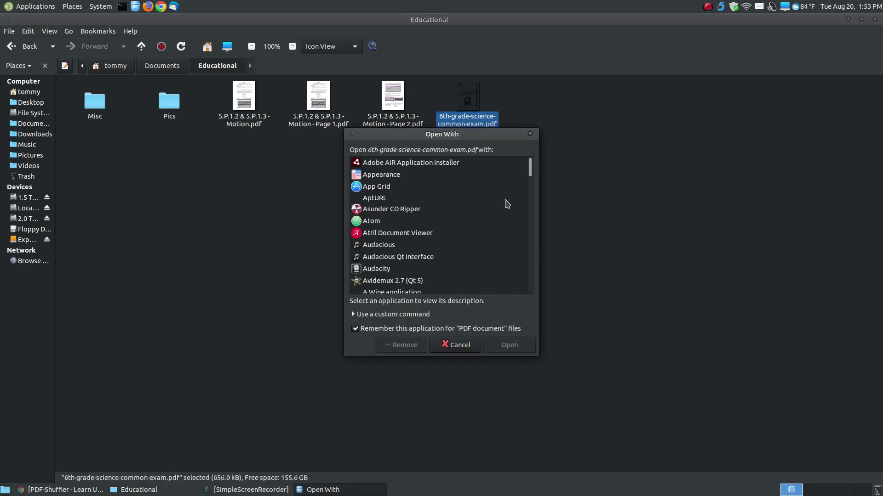
left_click_drag(530, 176, 531, 266)
scroll(530, 258, "up", 10)
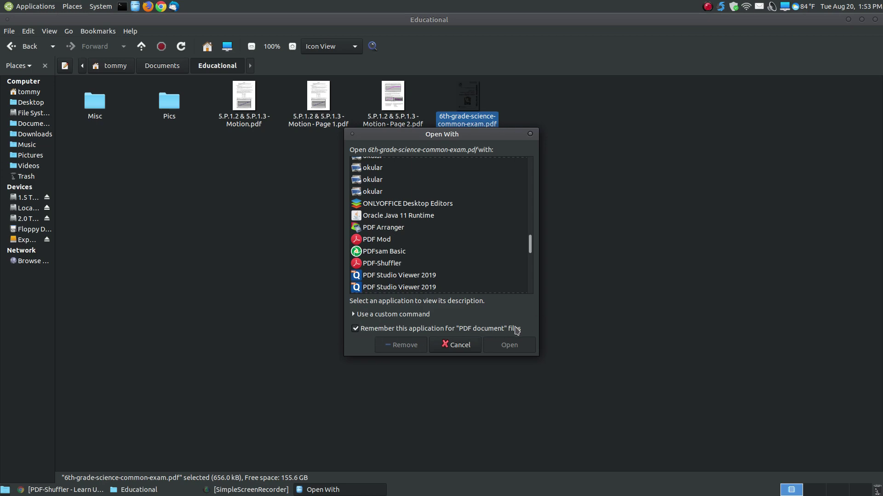
left_click(458, 345)
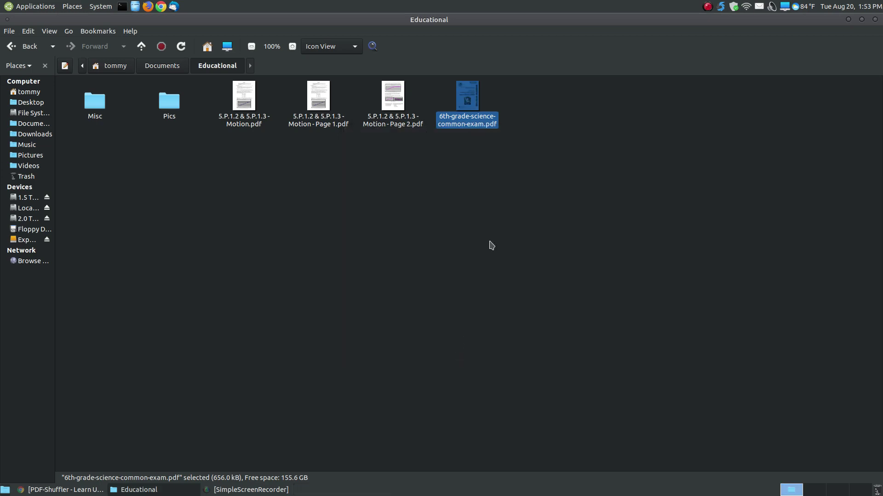
right_click(470, 121)
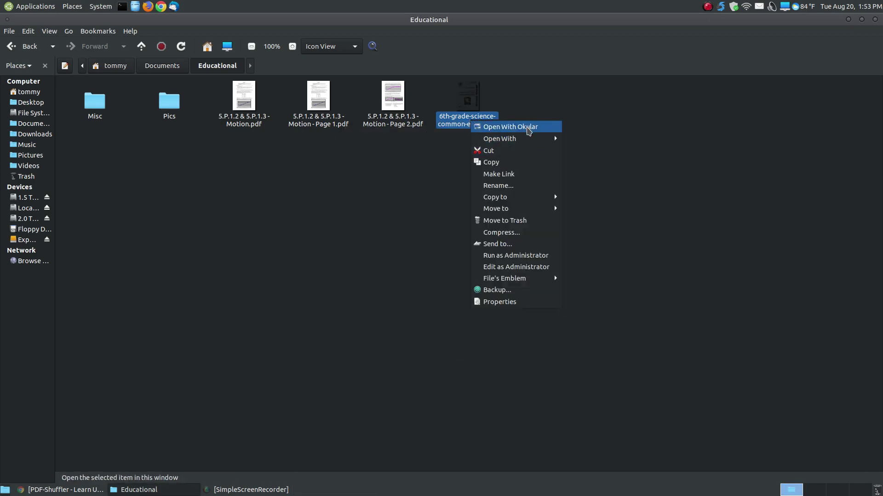
mouse_move(533, 139)
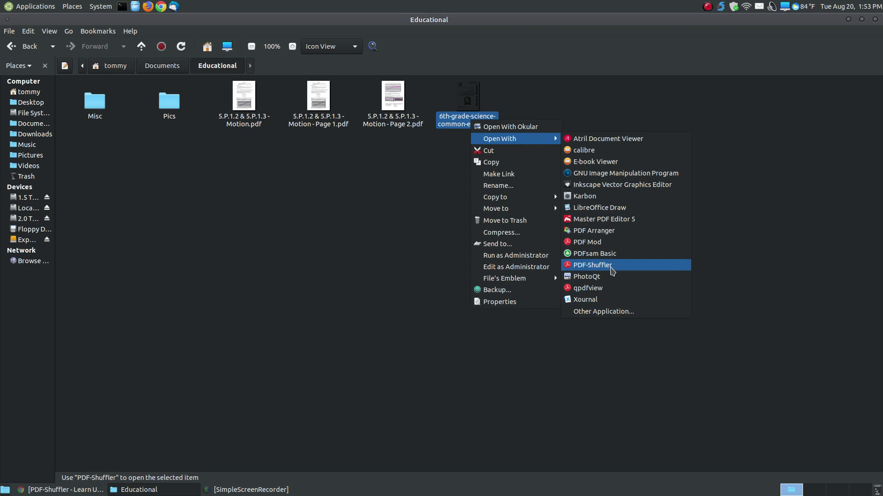
left_click(592, 265)
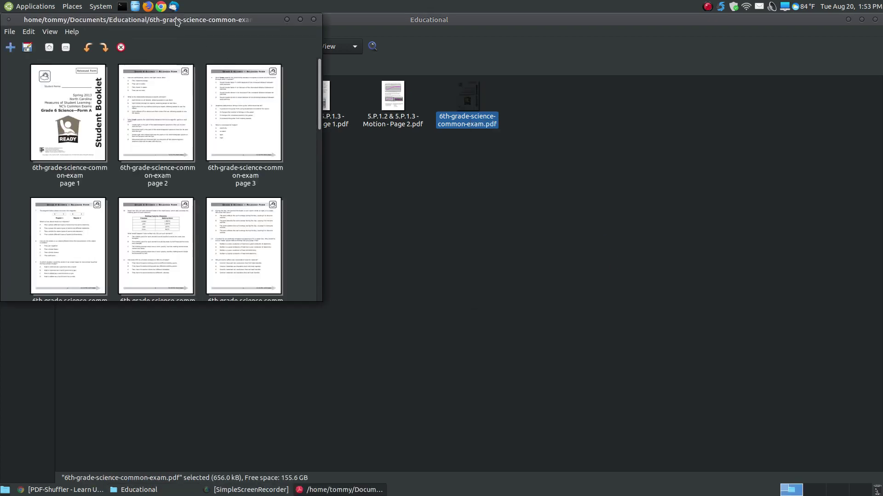
Centre and enlarge the PDF-Shuffler window, minimizing the file manager out of the way.
left_click_drag(177, 21, 463, 120)
left_click(848, 19)
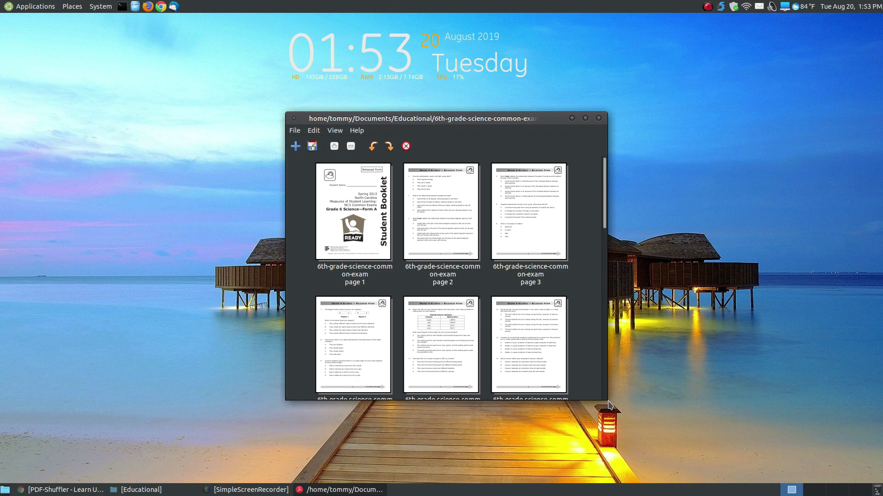
left_click_drag(608, 404, 743, 483)
left_click_drag(544, 137, 470, 57)
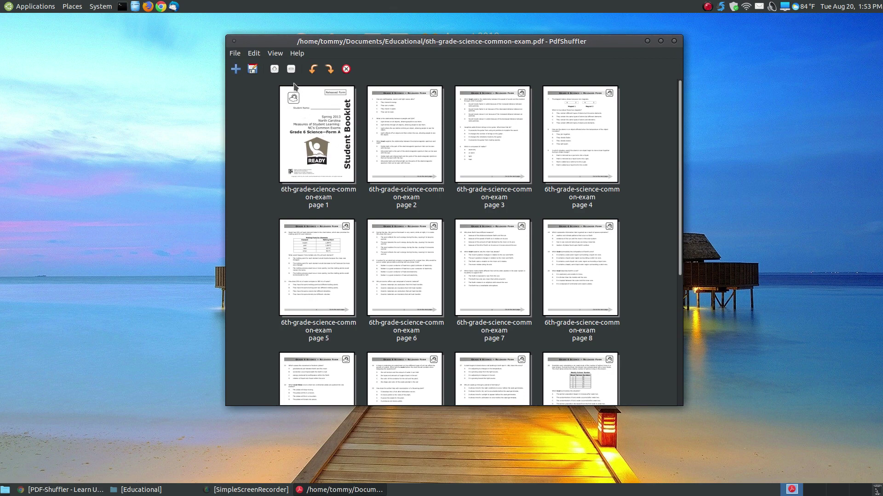
Adjust the thumbnail zoom until three pages appear per row.
left_click(274, 70)
left_click(286, 70)
left_click(286, 70)
left_click(278, 69)
left_click(275, 70)
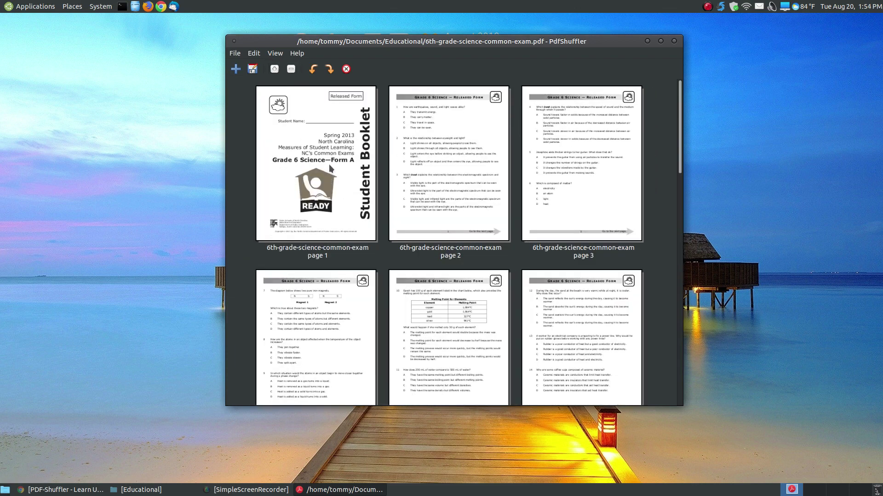
Drag the cover page (page 1) to the end of the document, after page 16.
left_click(318, 142)
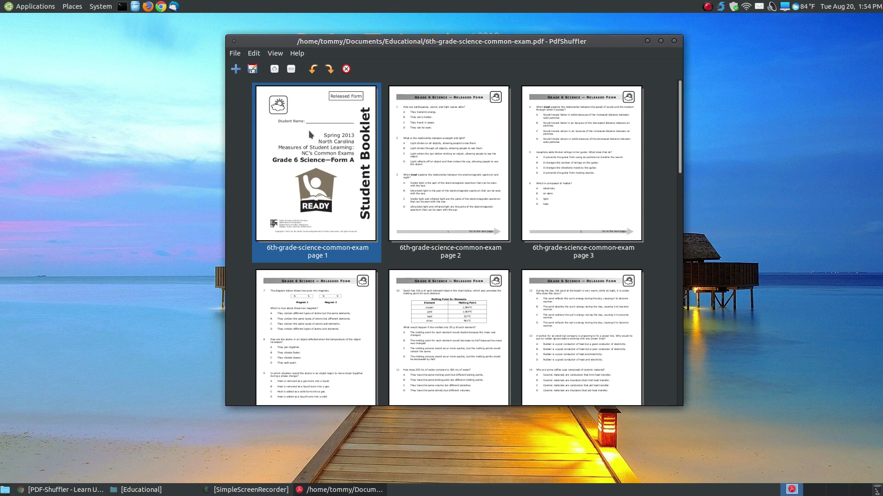
left_click_drag(313, 135, 529, 299)
scroll(540, 281, "down", 3)
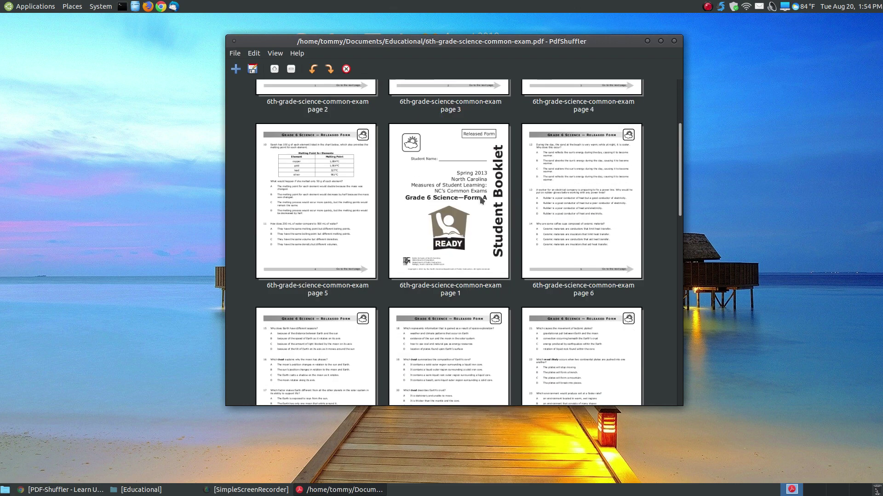
left_click_drag(481, 198, 557, 320)
scroll(553, 266, "down", 3)
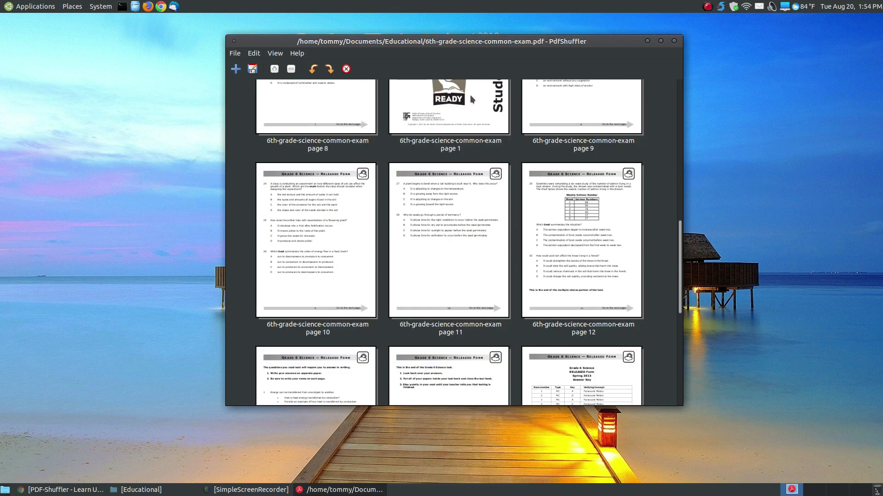
left_click_drag(467, 90, 598, 352)
scroll(598, 344, "down", 3)
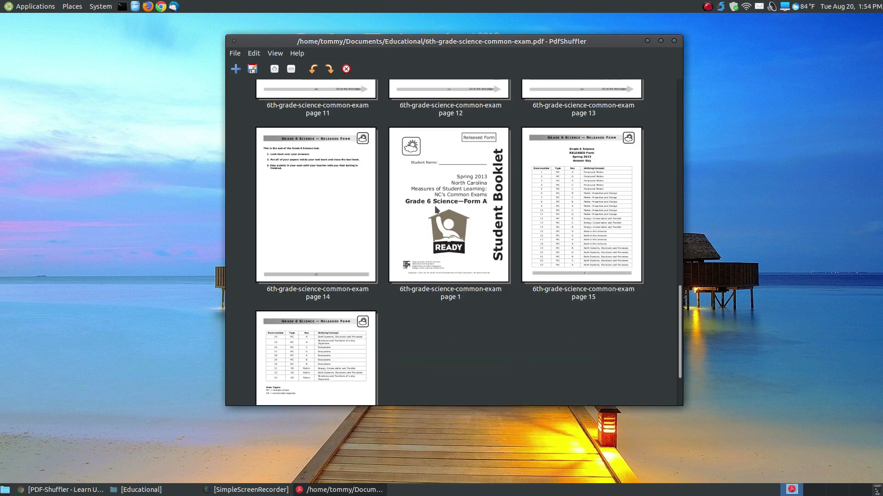
left_click_drag(437, 209, 446, 351)
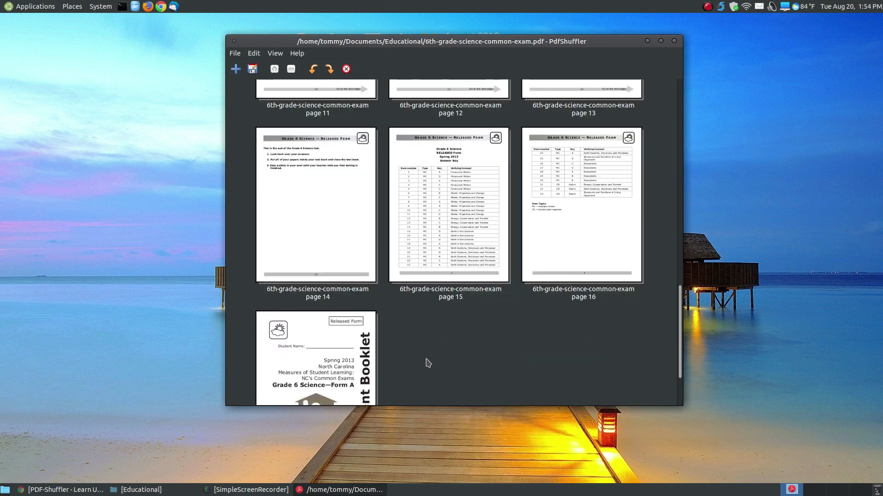
scroll(428, 363, "down", 3)
Rotate the moved cover page right four times so it ends up upright again.
left_click(329, 299)
right_click(329, 299)
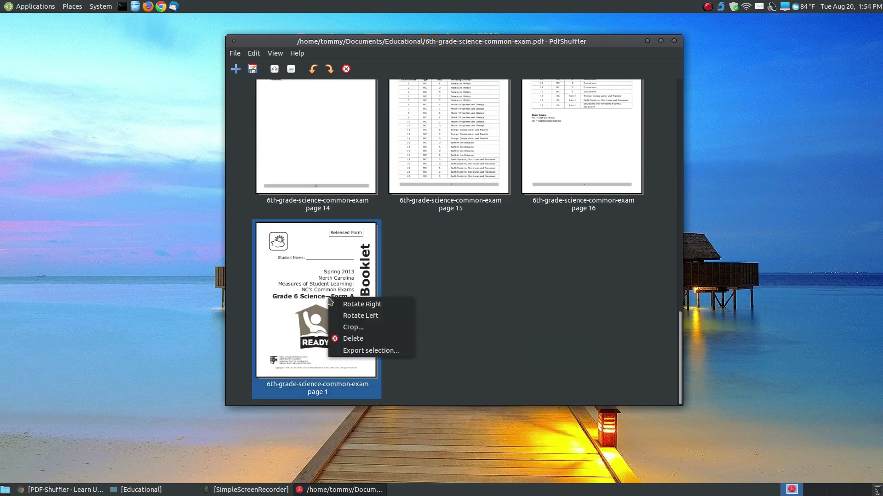
left_click(365, 304)
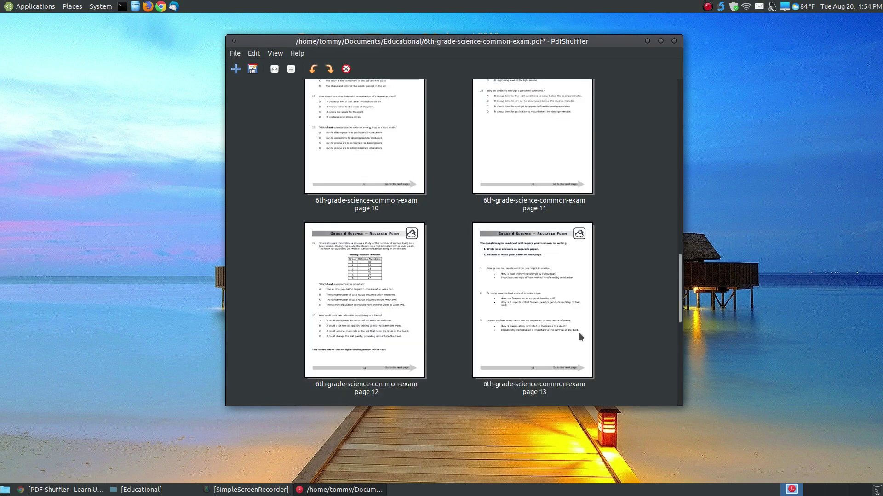
scroll(578, 319, "down", 5)
right_click(546, 296)
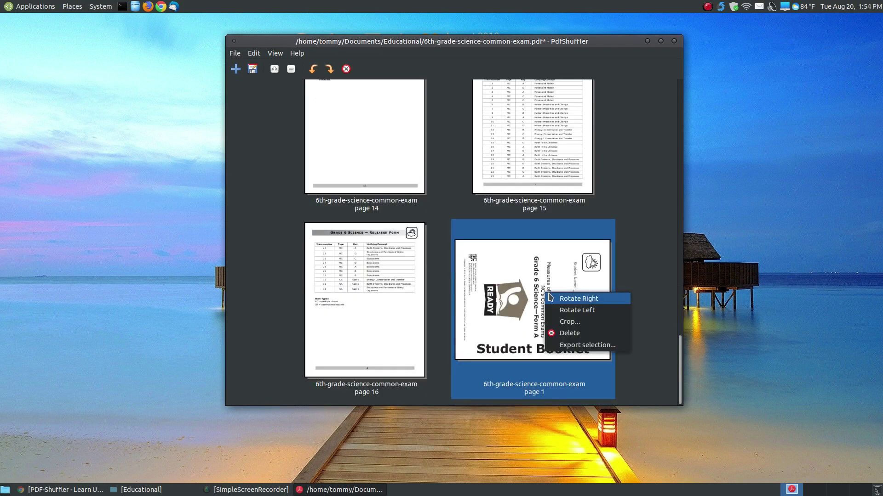
left_click(570, 300)
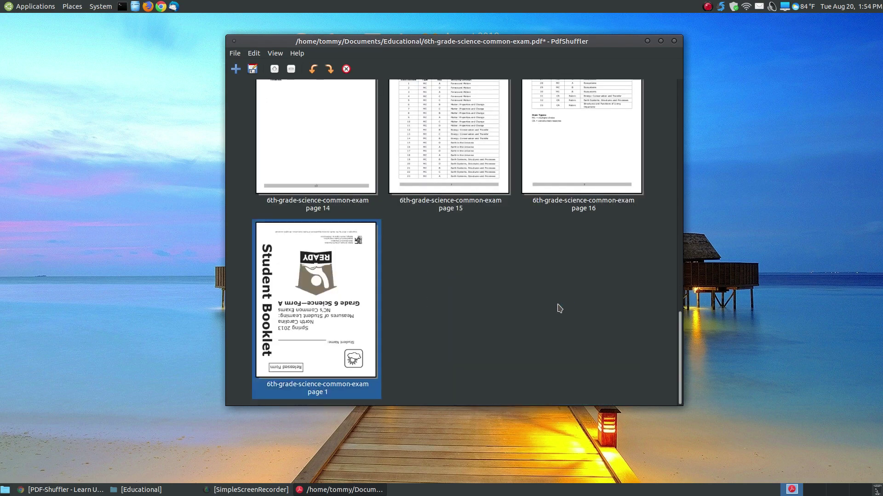
right_click(348, 307)
left_click(369, 305)
scroll(586, 318, "down", 5)
right_click(585, 316)
left_click(607, 323)
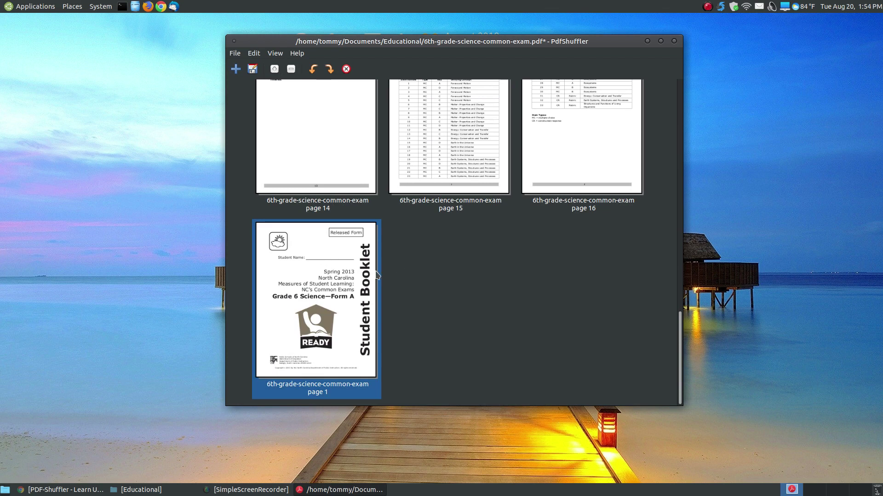
right_click(361, 279)
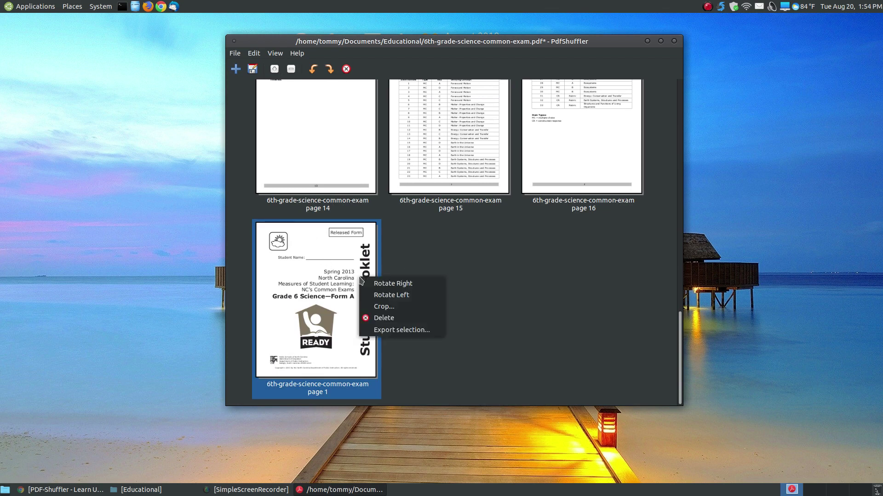
Crop page 1 by Left 1.0 and Bottom 2.0, then glance over the Edit menu.
left_click(407, 312)
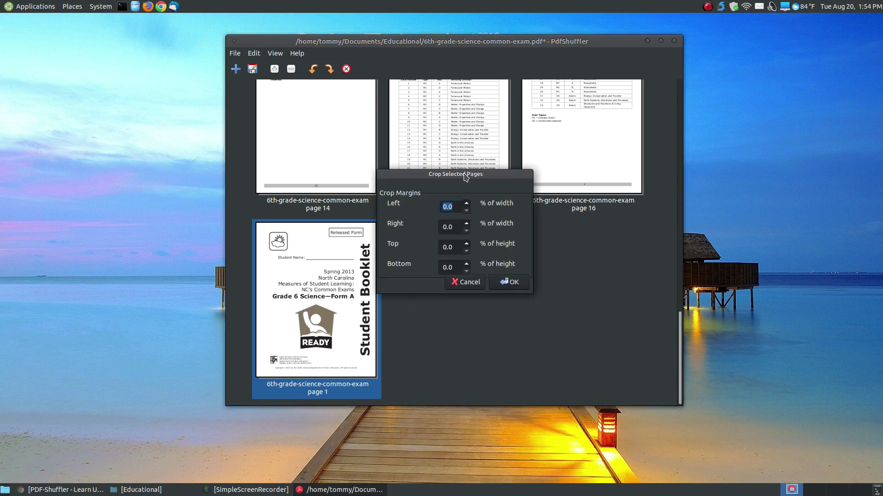
left_click_drag(466, 178, 514, 211)
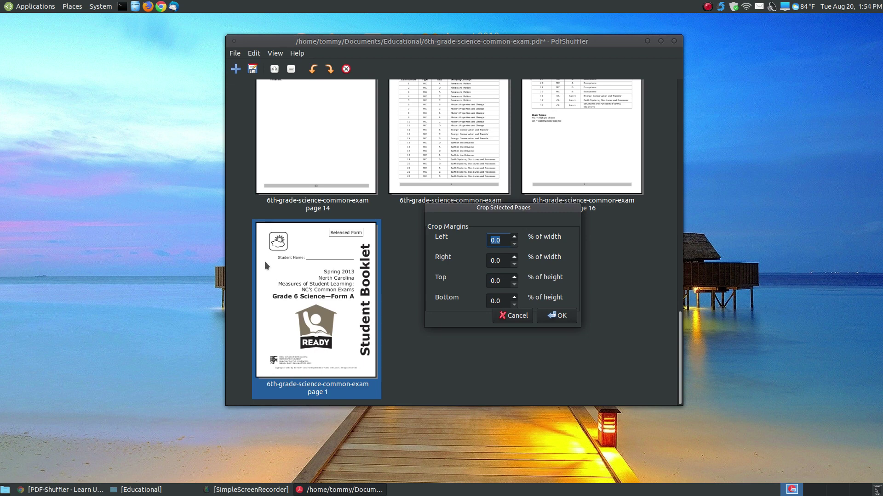
left_click(516, 237)
left_click(514, 298)
left_click(515, 298)
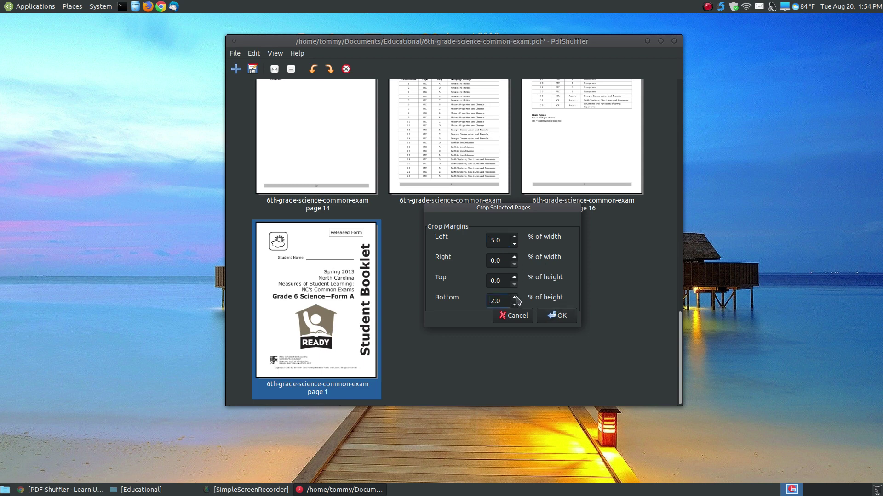
left_click(560, 316)
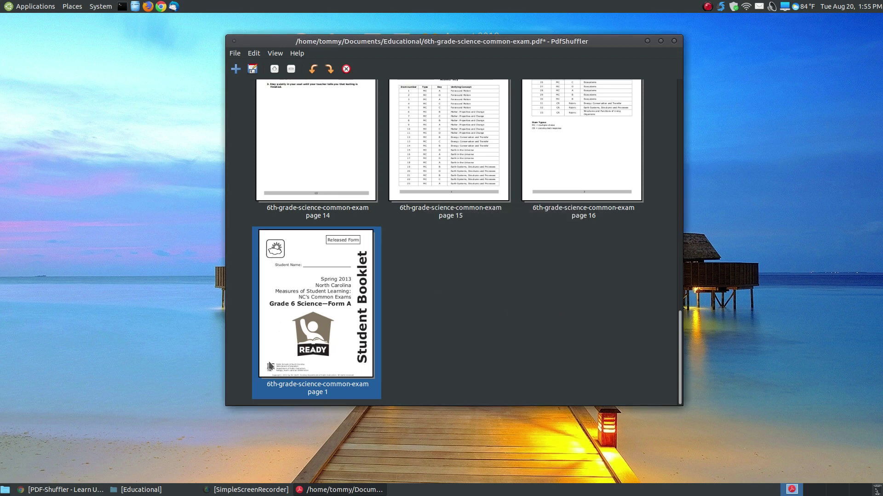
left_click(254, 55)
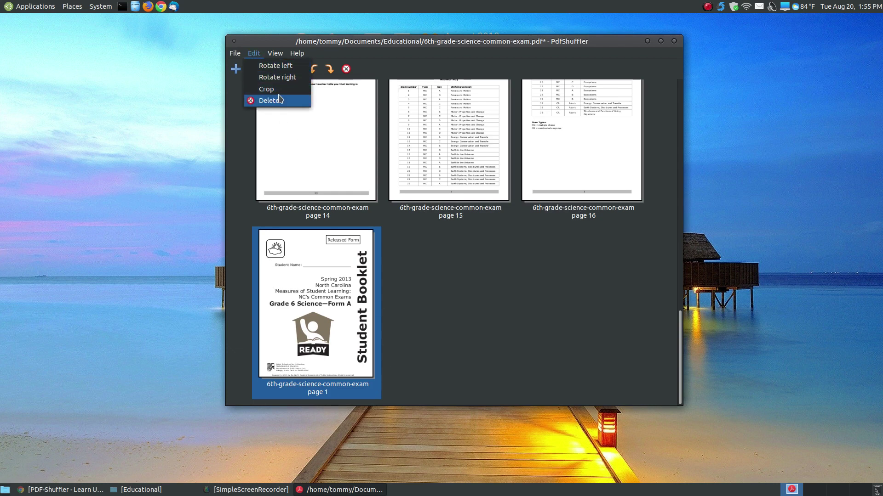
left_click(384, 49)
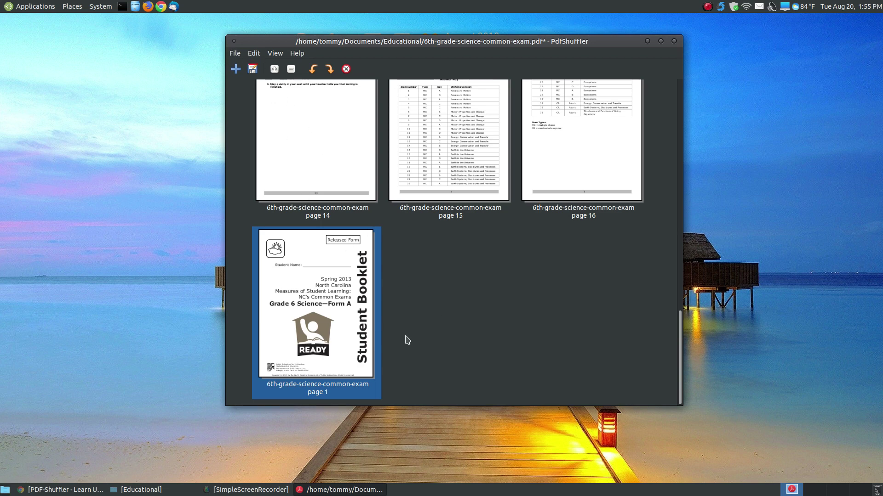
Delete the cover page (page 1) from the exam.
right_click(357, 325)
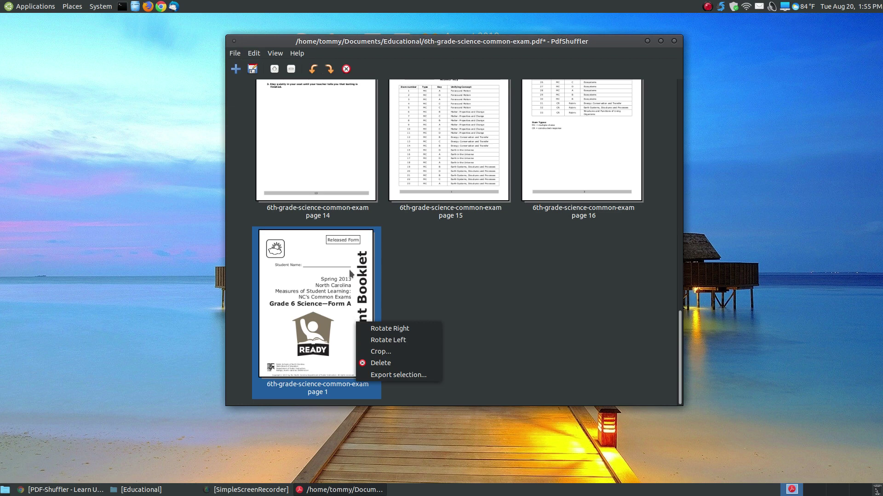
left_click(349, 322)
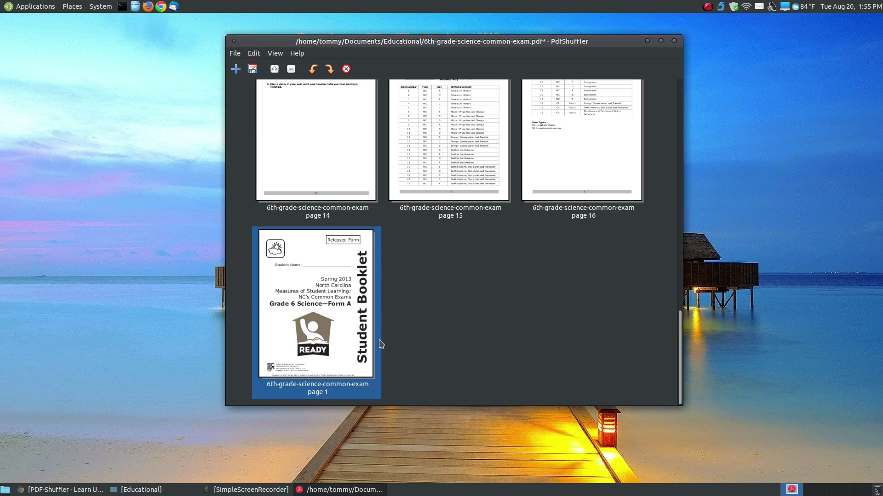
right_click(352, 271)
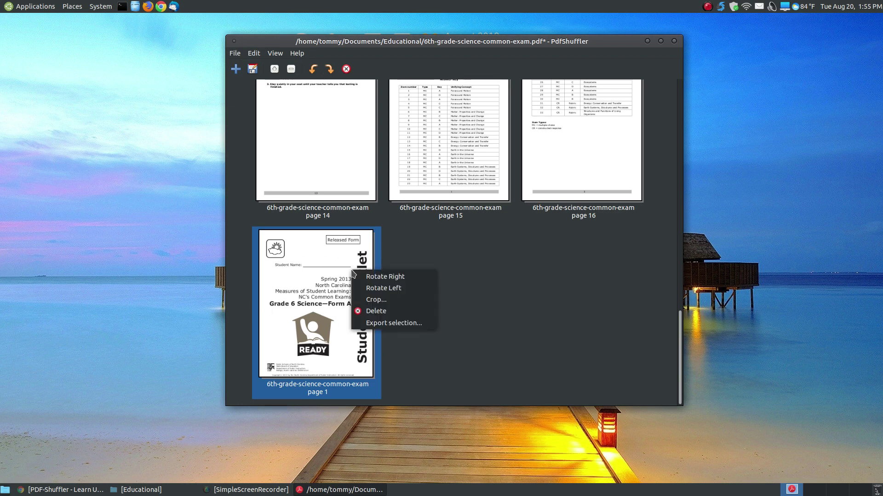
left_click(386, 311)
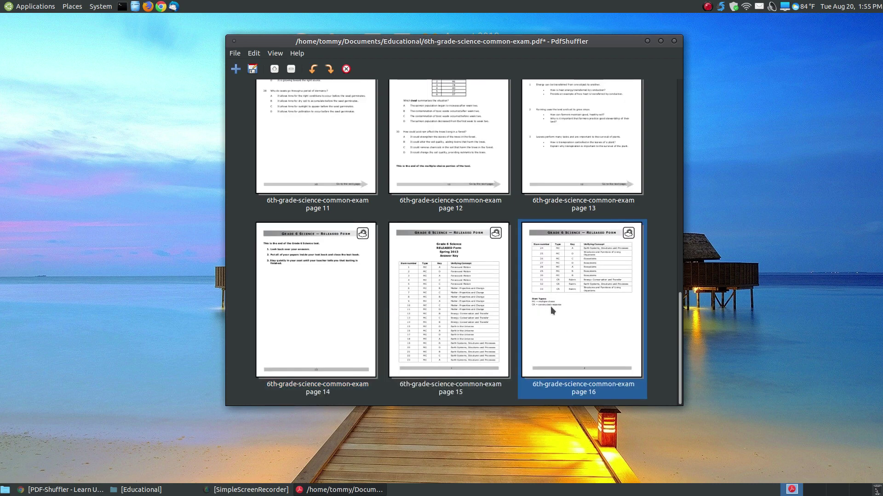
Select answer-key pages 15 and 16 together and delete them.
scroll(550, 306, "up", 3)
scroll(550, 306, "up", 5)
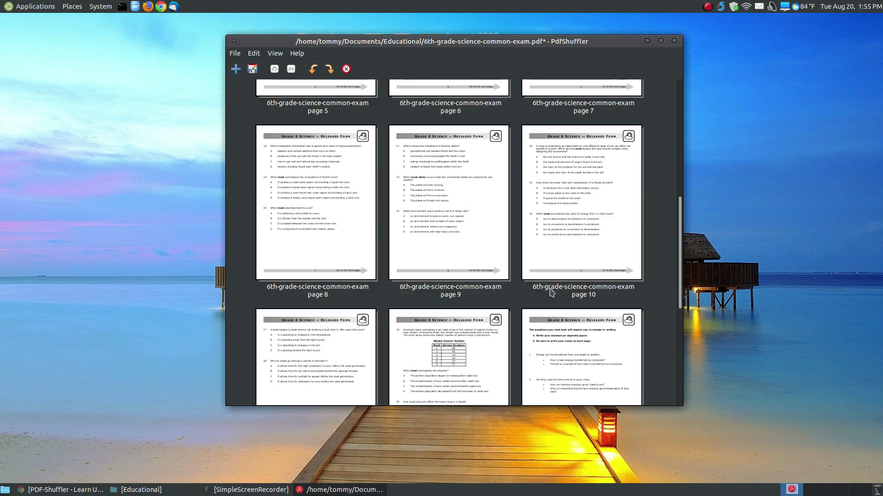
scroll(551, 292, "down", 5)
left_click(551, 293)
left_click(485, 287)
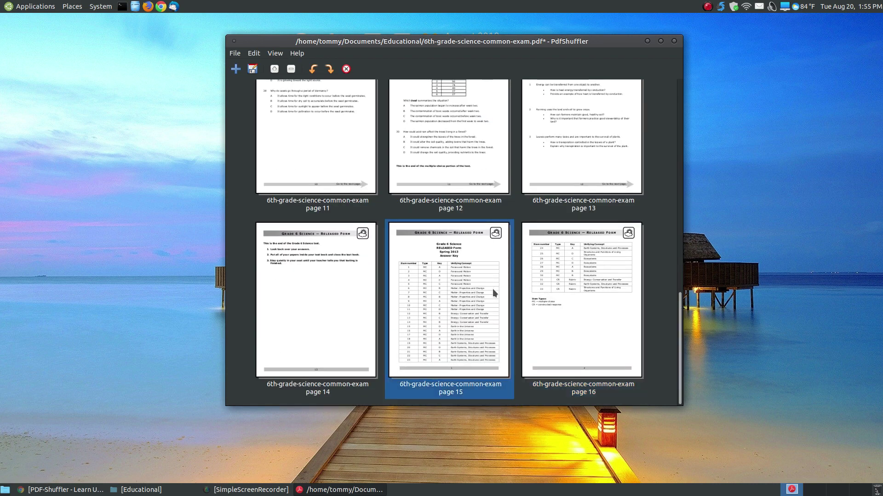
left_click(549, 339)
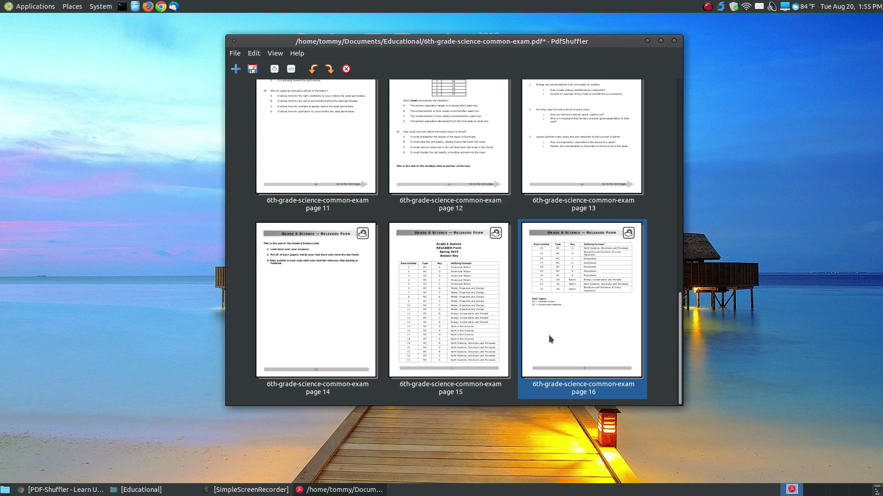
key("shift+Left")
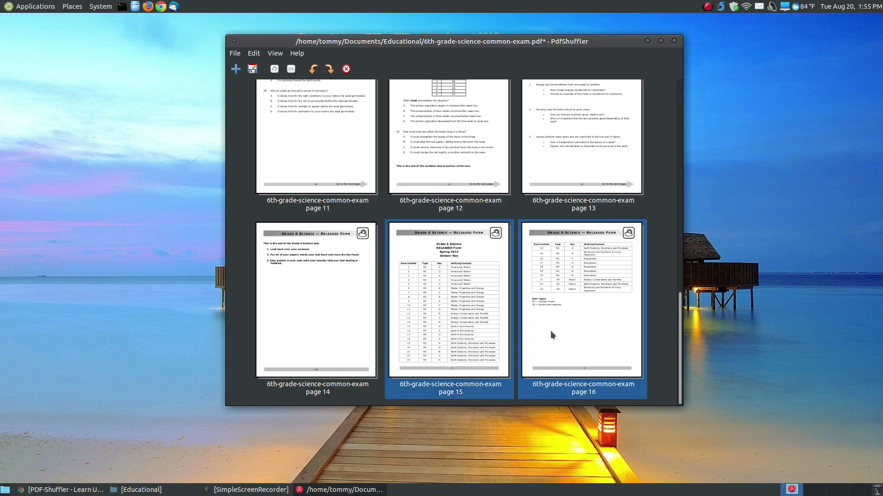
right_click(551, 333)
left_click(575, 371)
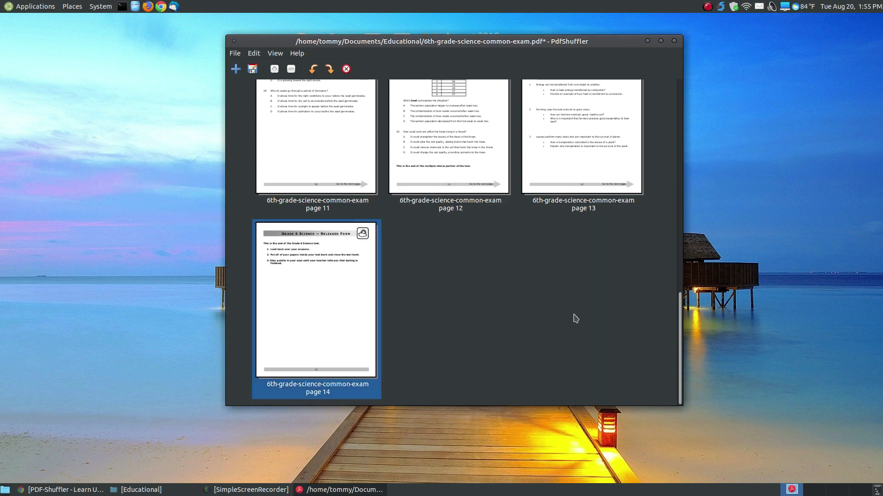
left_click(234, 54)
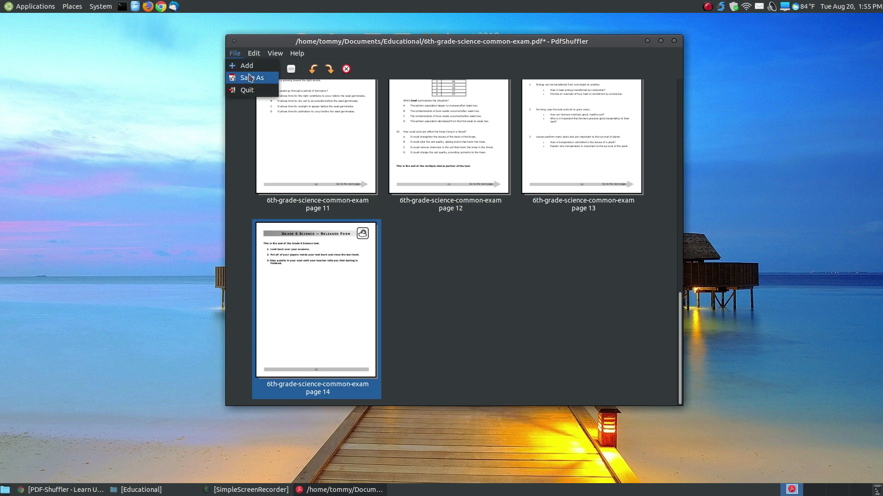
left_click(508, 292)
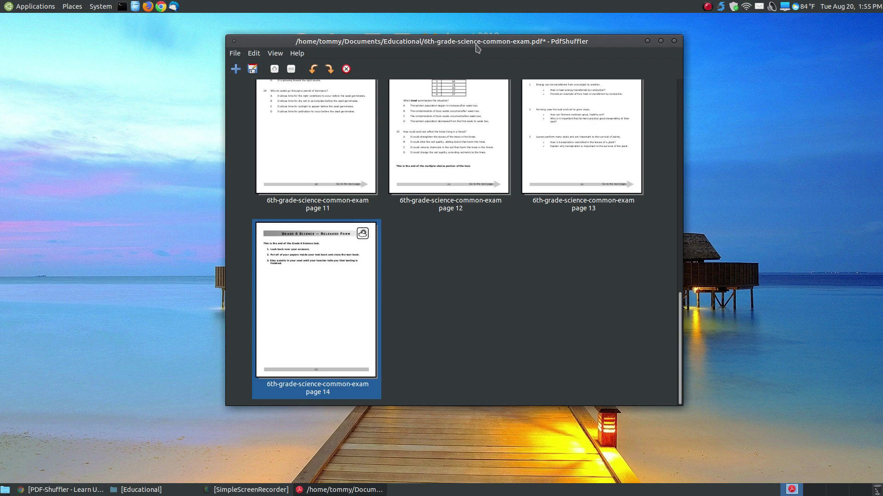
scroll(459, 275, "up", 3)
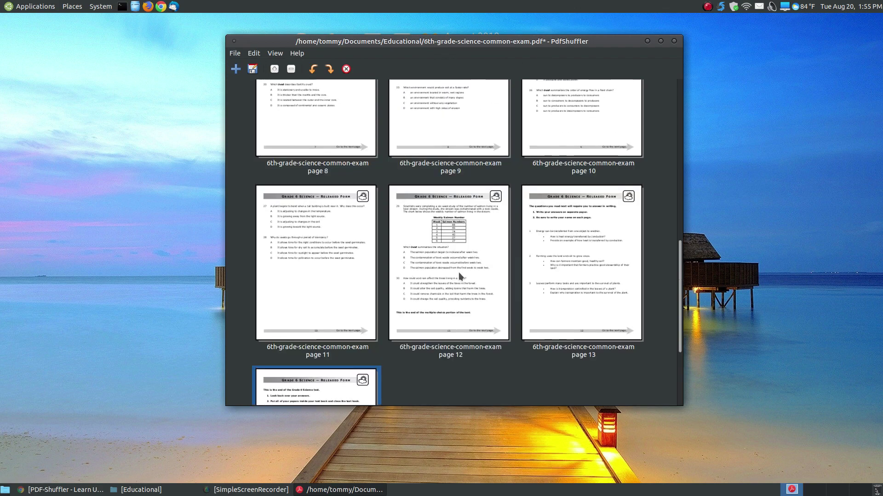
scroll(459, 272, "up", 8)
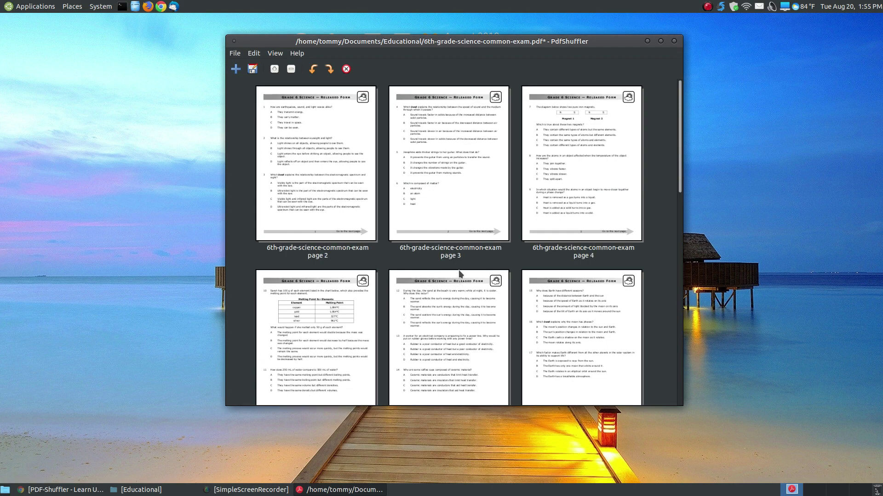
scroll(458, 273, "down", 10)
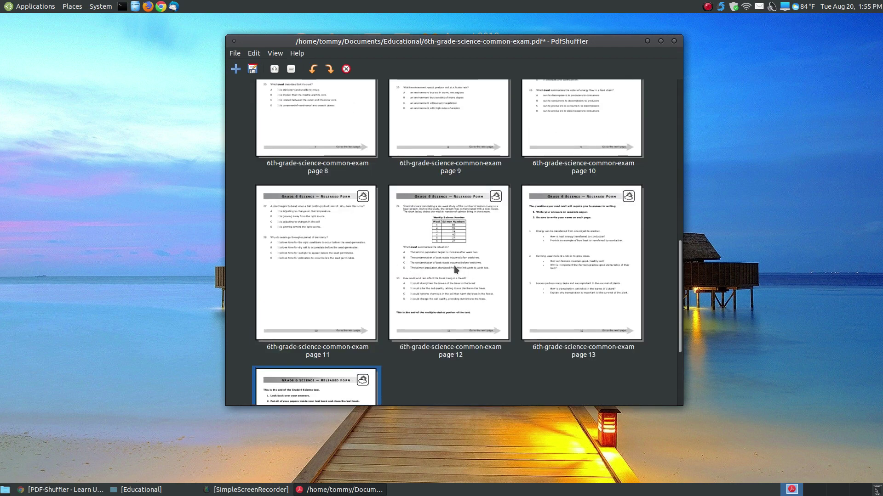
scroll(454, 266, "up", 8)
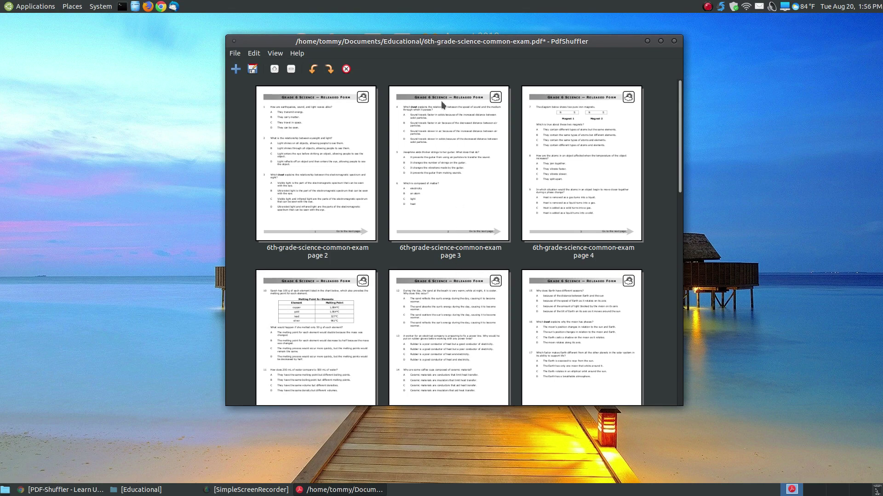
left_click_drag(437, 43, 436, 64)
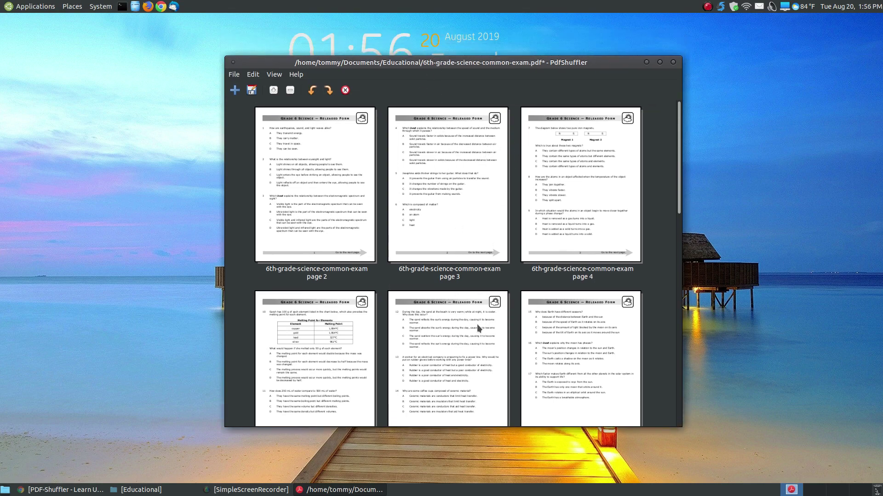
scroll(477, 324, "down", 5)
scroll(476, 325, "down", 5)
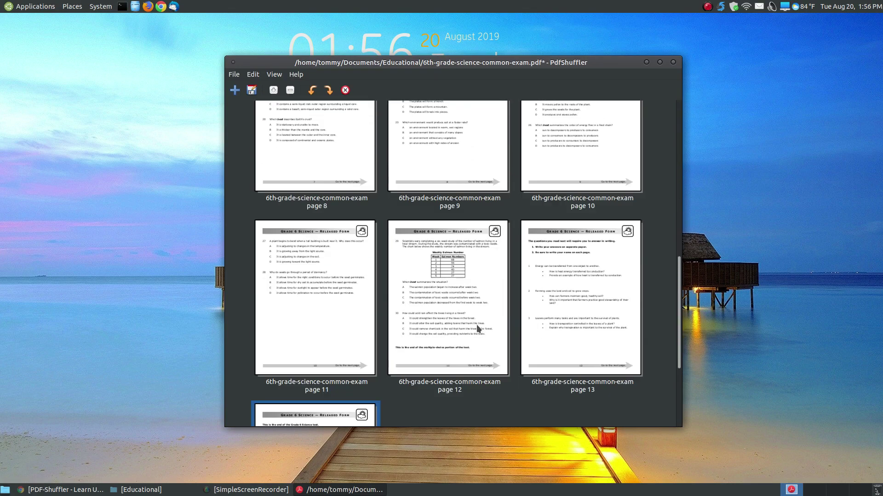
scroll(477, 327, "up", 2)
scroll(476, 324, "up", 6)
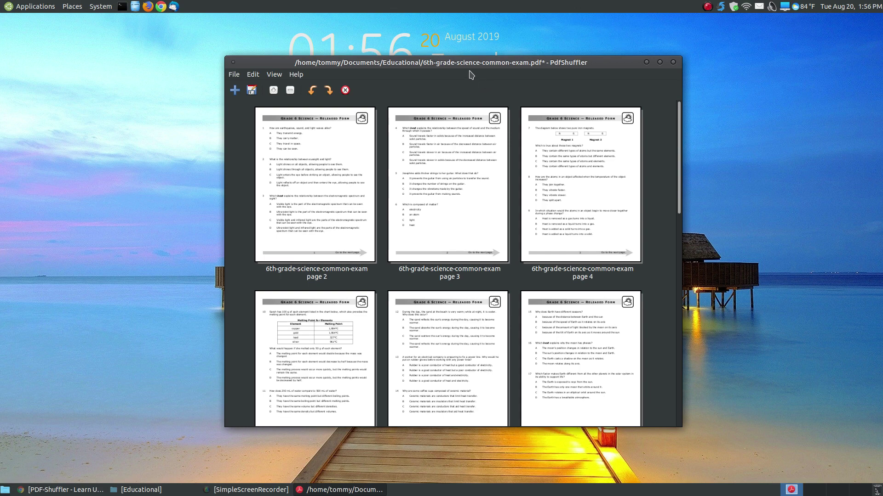
left_click_drag(458, 66, 449, 58)
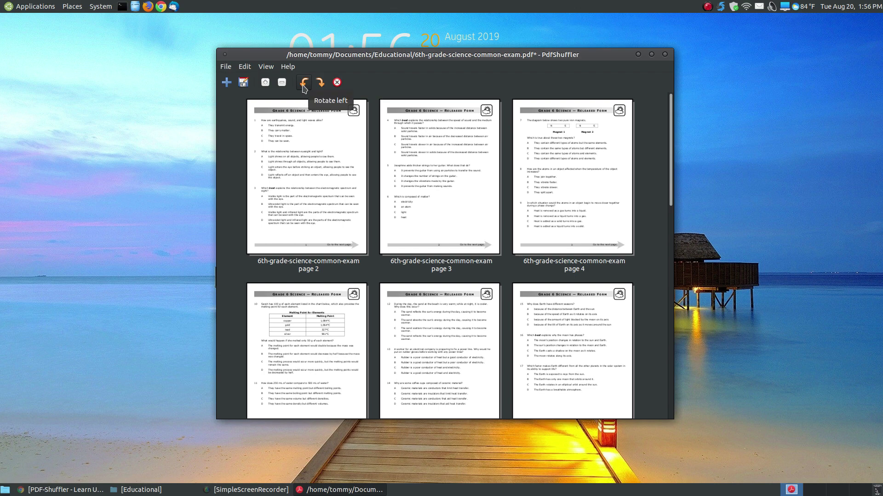
Select page 2 and browse the File menu and the page thumbnails.
left_click(324, 163)
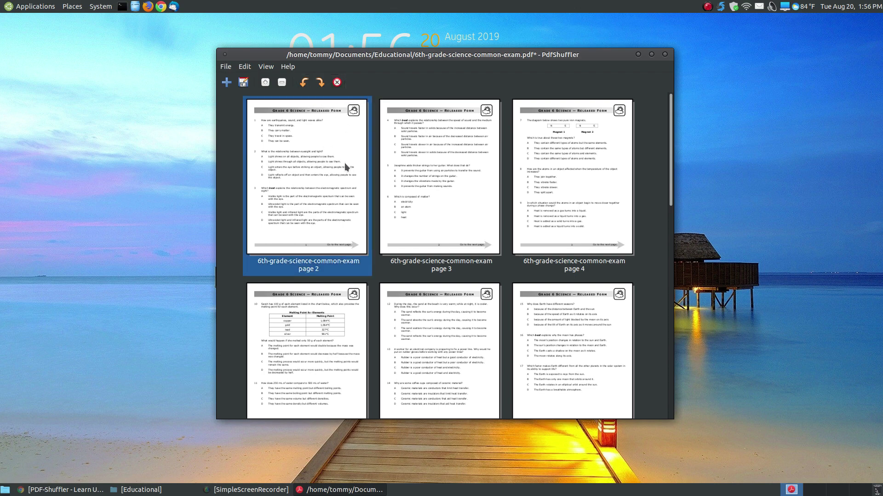
left_click(226, 67)
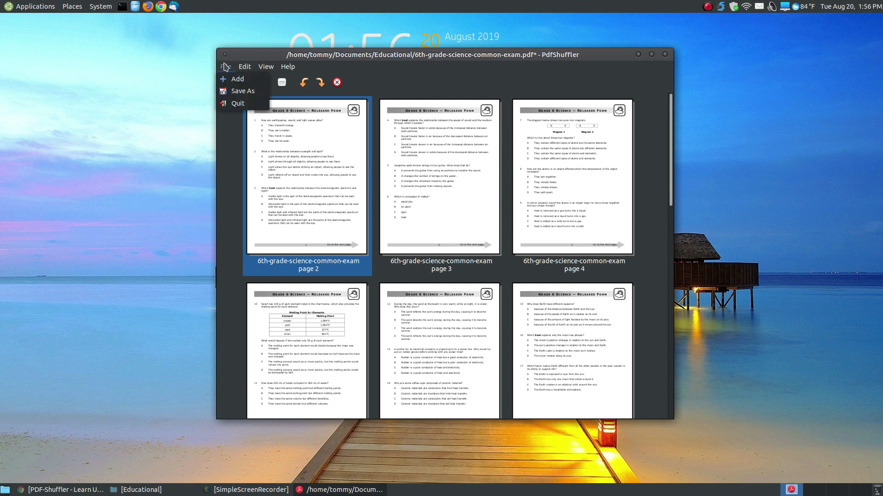
mouse_move(266, 67)
left_click(385, 60)
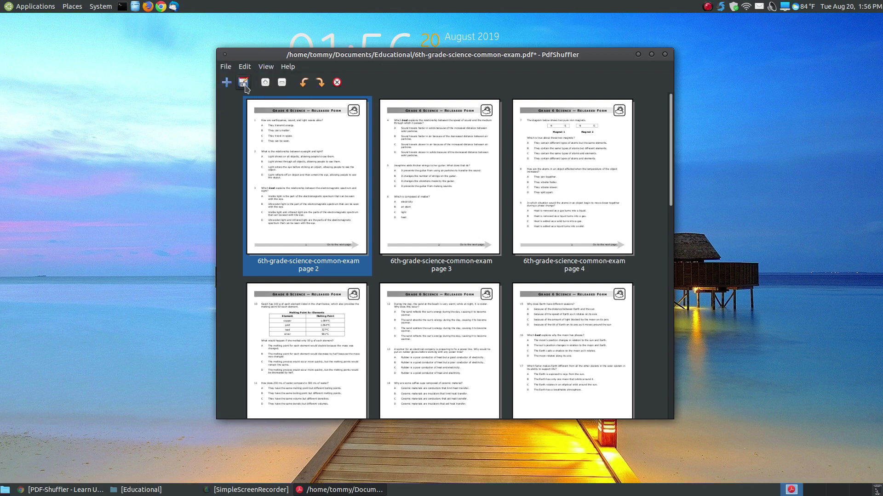
scroll(425, 252, "down", 10)
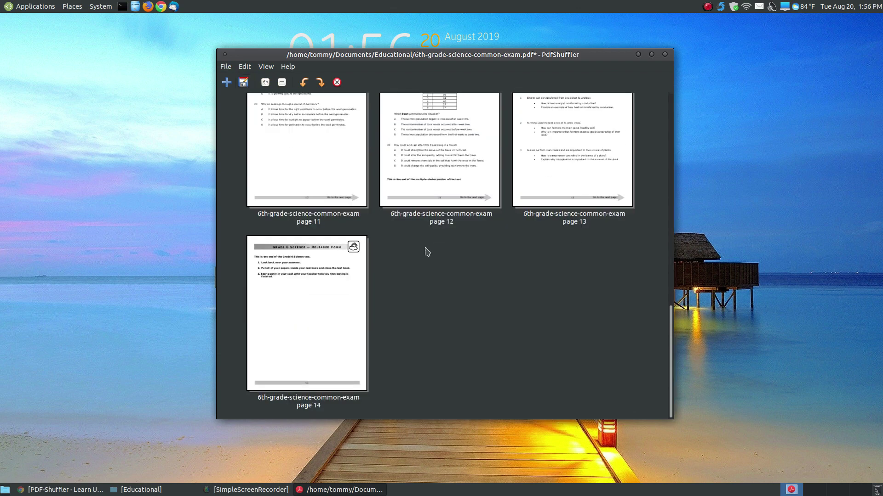
scroll(520, 306, "up", 10)
scroll(506, 272, "up", 3)
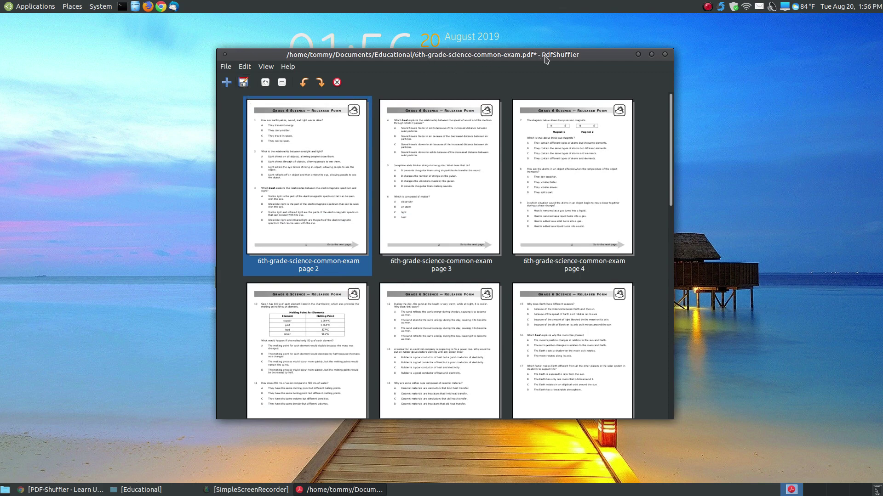
scroll(478, 209, "down", 10)
scroll(451, 329, "up", 10)
Start File > Save As, then cancel the export without saving a copy.
left_click(226, 67)
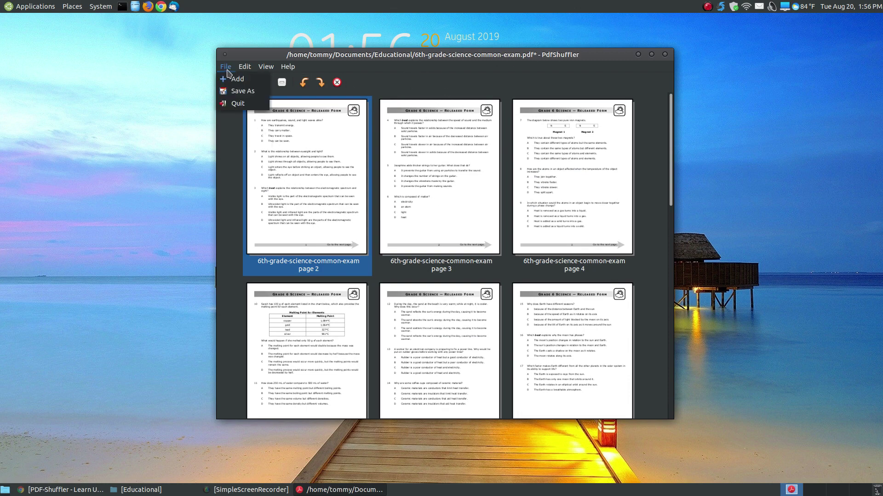
left_click(243, 92)
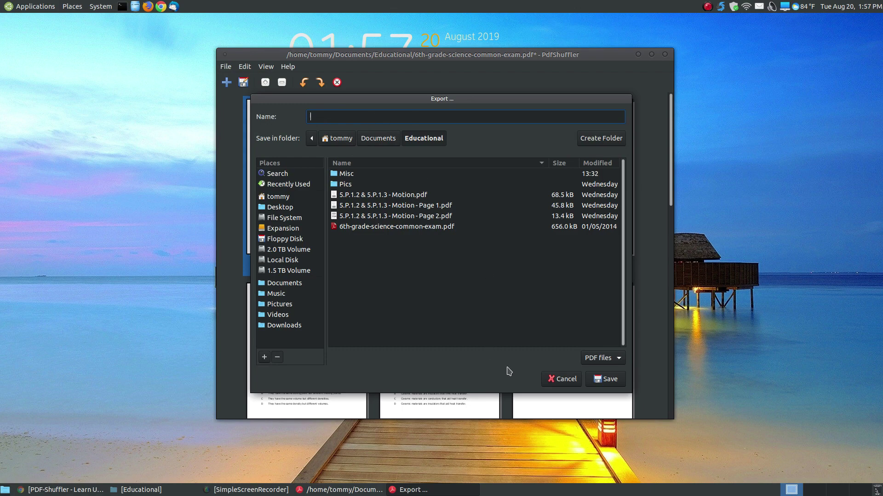
left_click(553, 383)
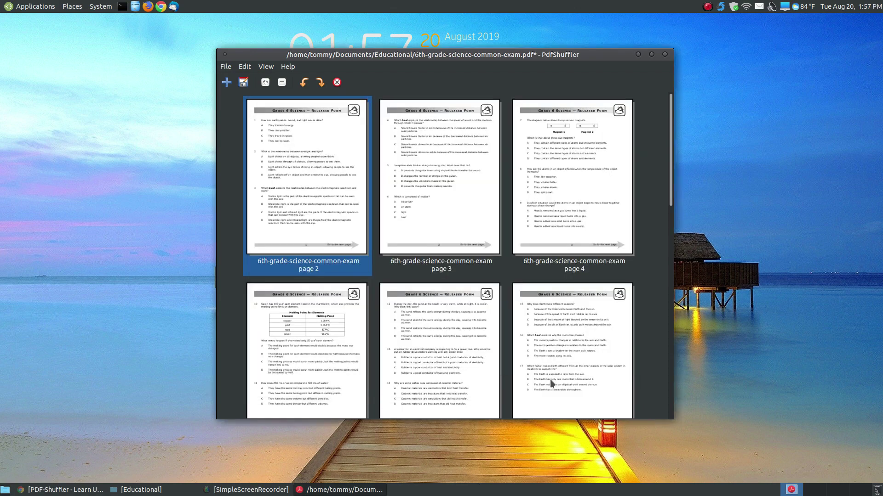
scroll(432, 221, "down", 7)
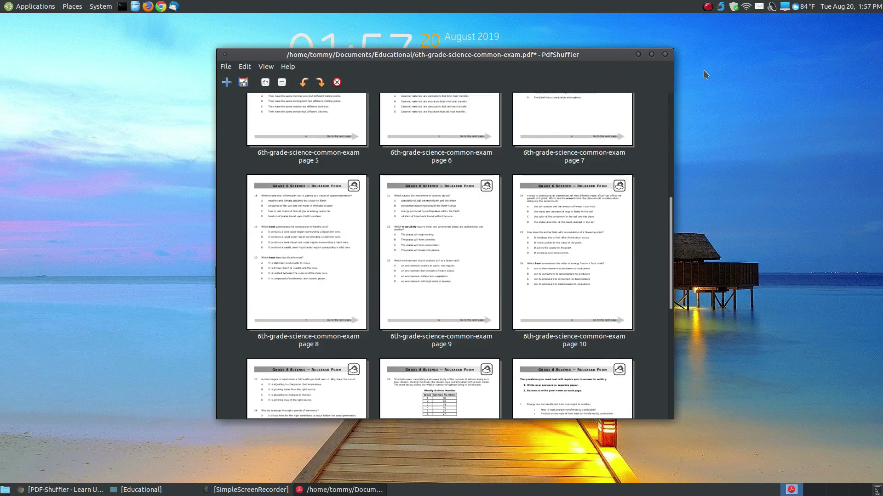
Close PDF-Shuffler and launch PDF Arranger, moving its window toward the top.
left_click(664, 56)
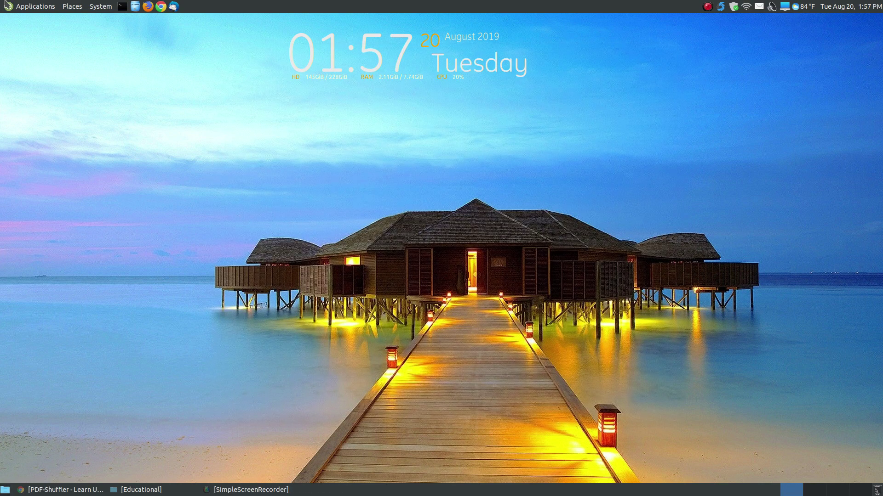
left_click(8, 5)
mouse_move(67, 103)
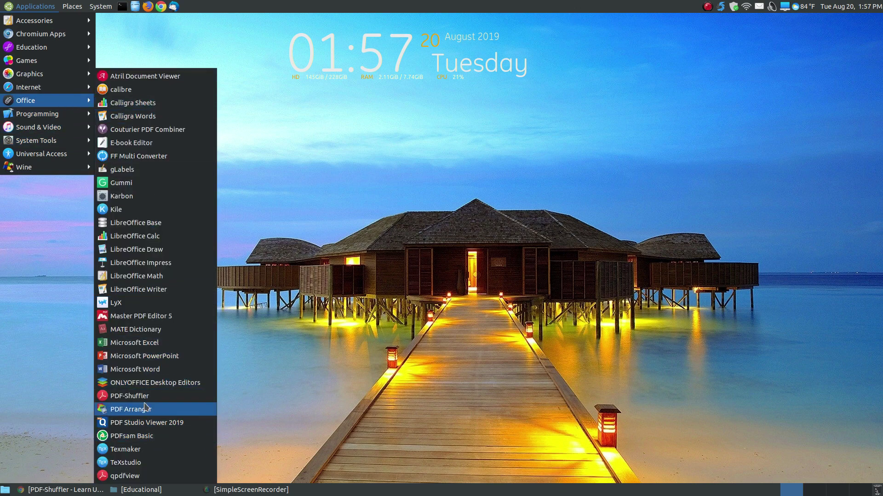
left_click(150, 410)
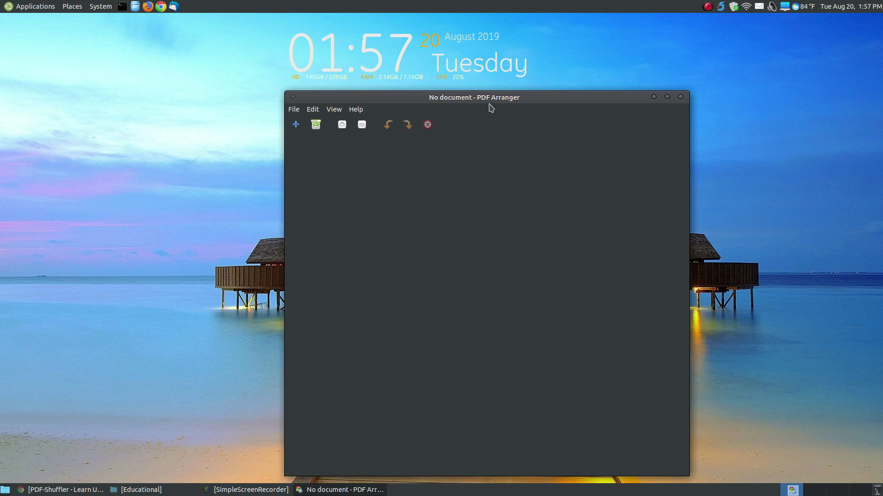
left_click_drag(490, 100, 485, 63)
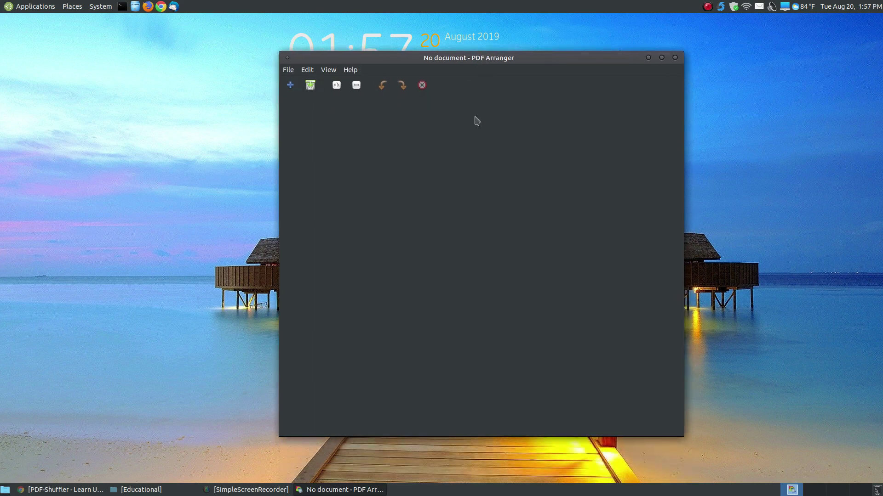
Load 6th-grade-science-common-exam.pdf from Documents/Educational into PDF Arranger.
left_click(290, 89)
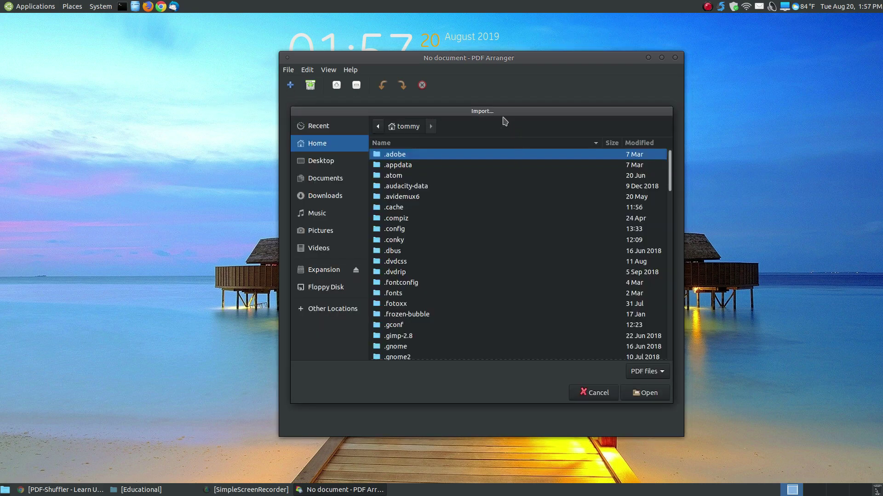
left_click(331, 182)
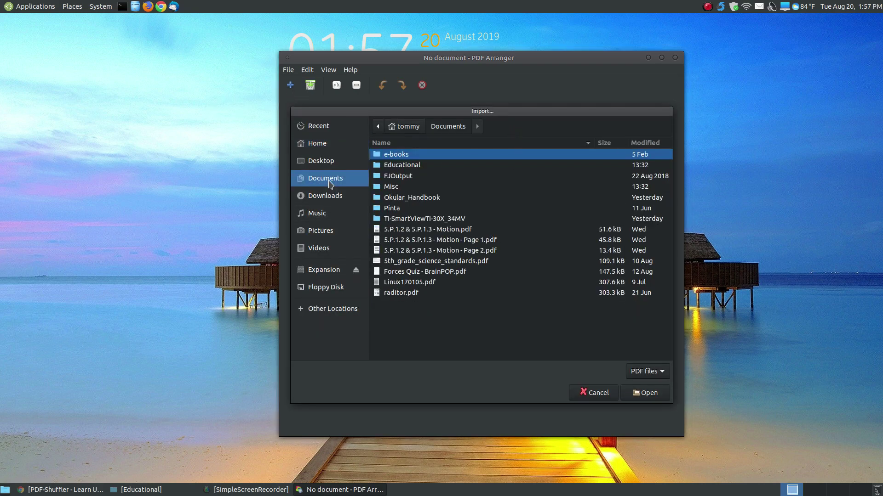
double_click(410, 165)
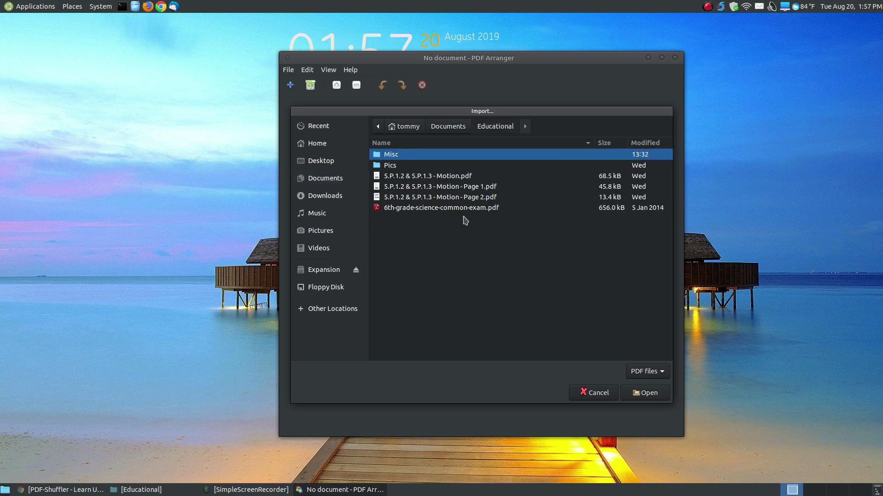
left_click(428, 211)
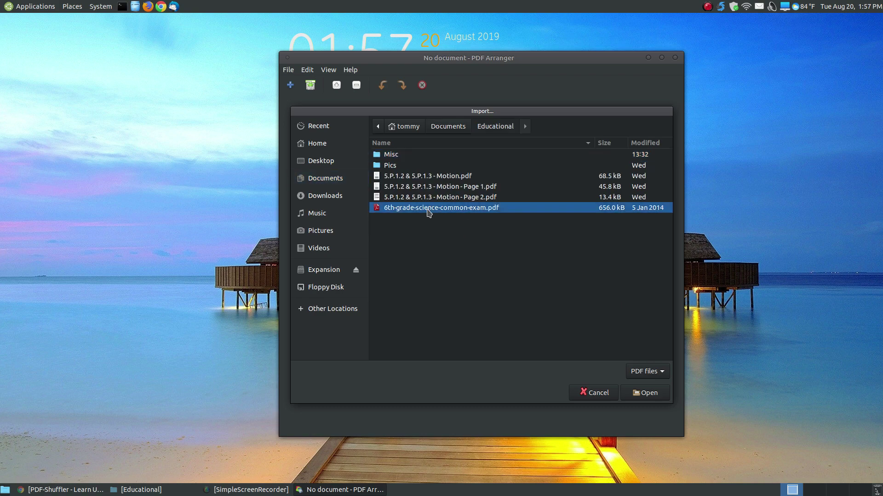
left_click(647, 395)
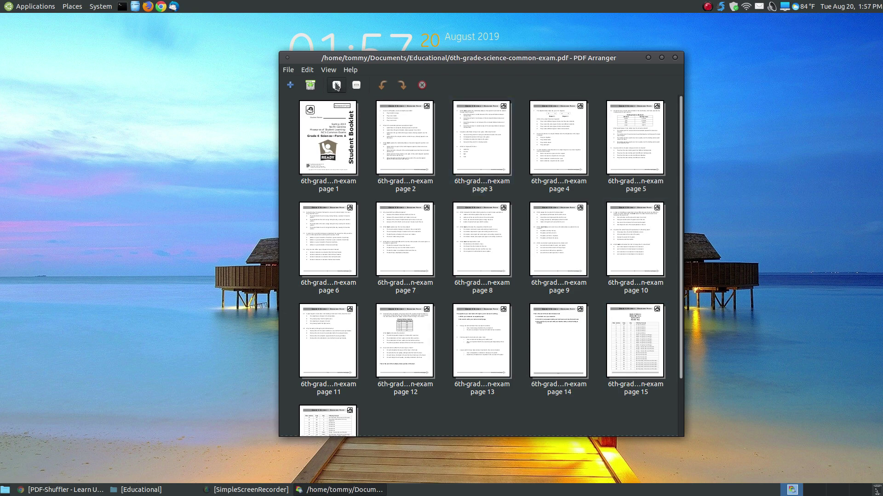
Zoom the page thumbnails in and out, ending with them enlarged.
left_click(337, 85)
left_click(337, 85)
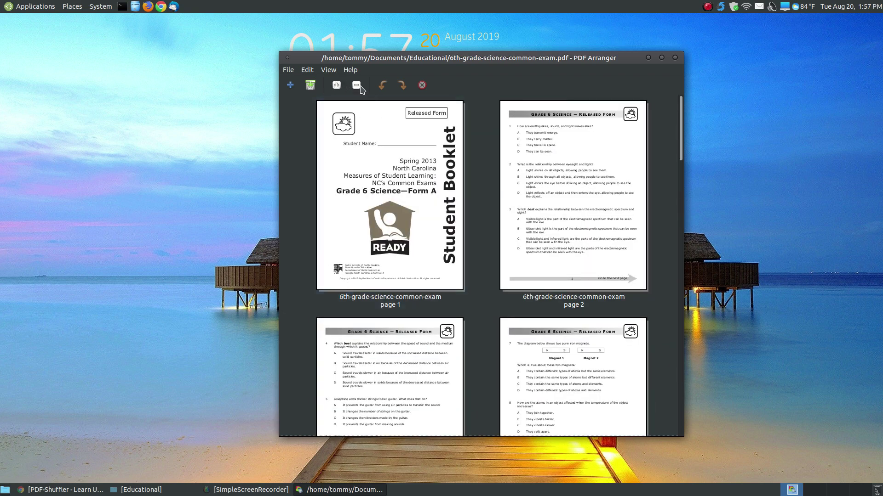
left_click(357, 86)
left_click(357, 85)
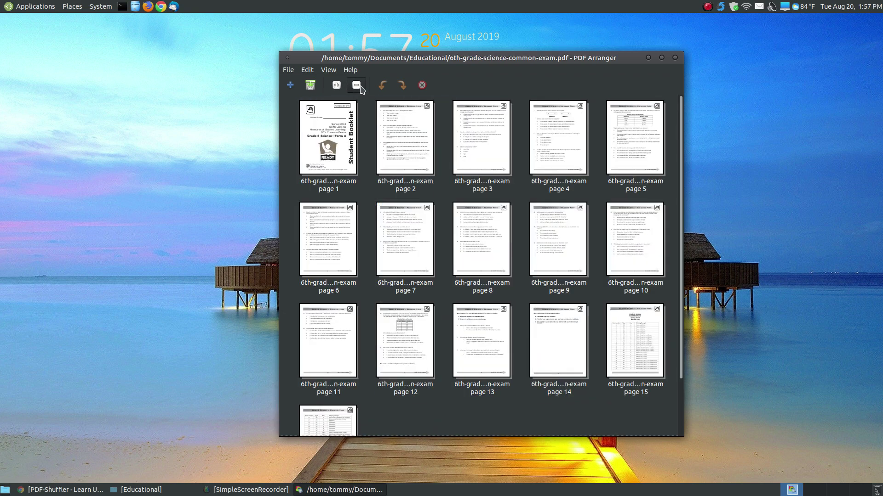
left_click(337, 86)
left_click(337, 86)
Rotate the cover page upside down and then back to upright.
left_click(384, 85)
left_click(384, 85)
left_click(384, 85)
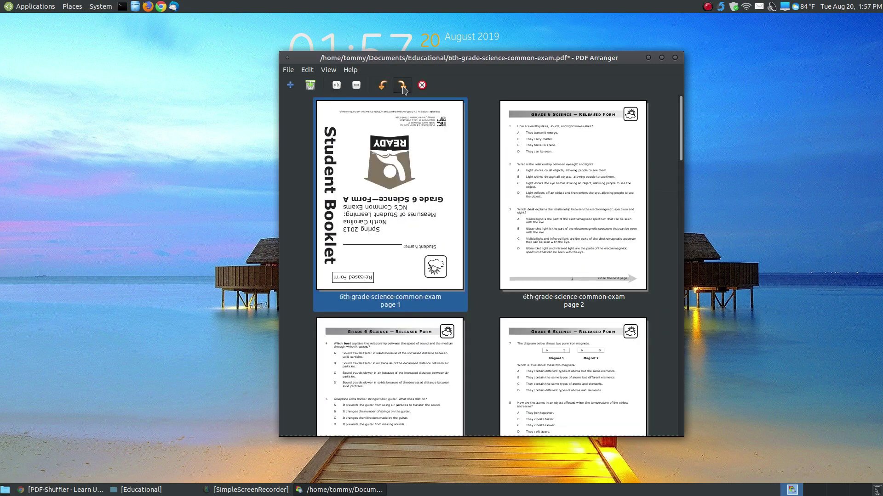
left_click(402, 85)
left_click(403, 85)
Move the cover page to sit after page 2, without applying any page actions.
right_click(421, 193)
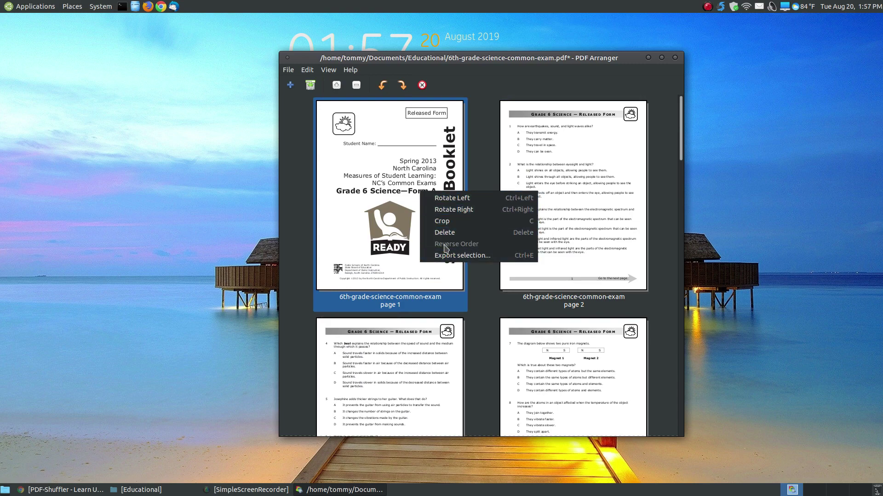
left_click(380, 200)
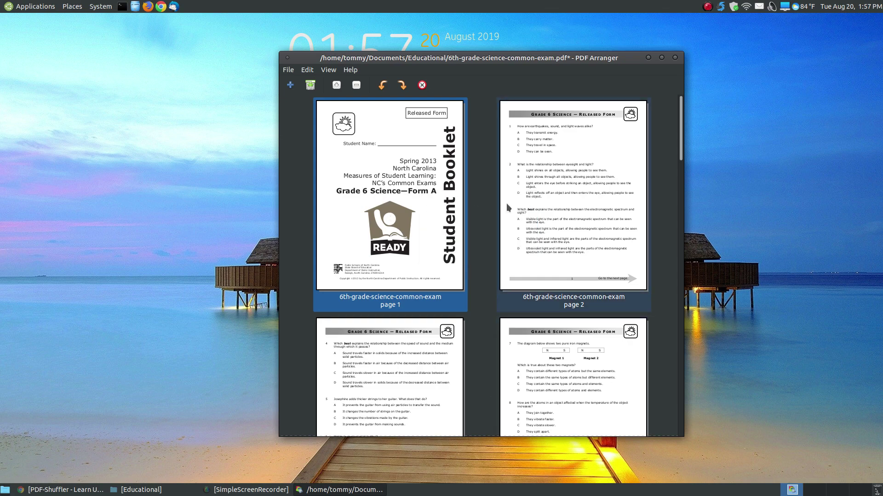
left_click_drag(386, 188, 555, 180)
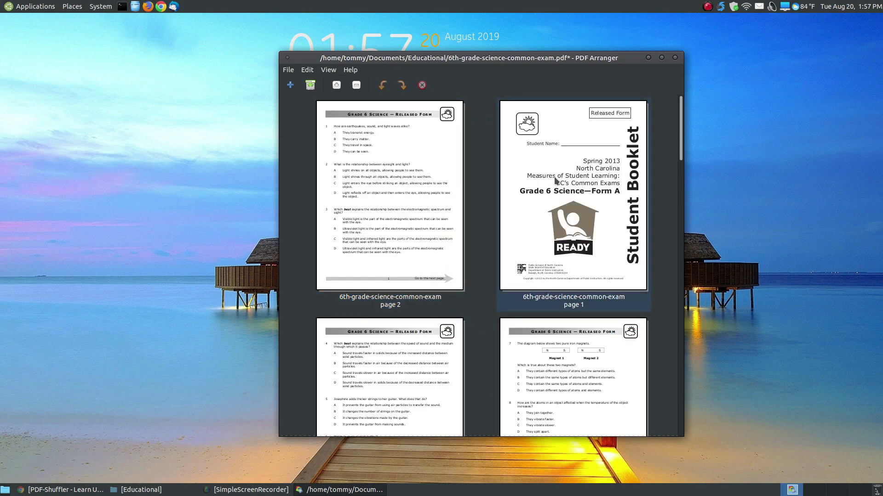
right_click(555, 180)
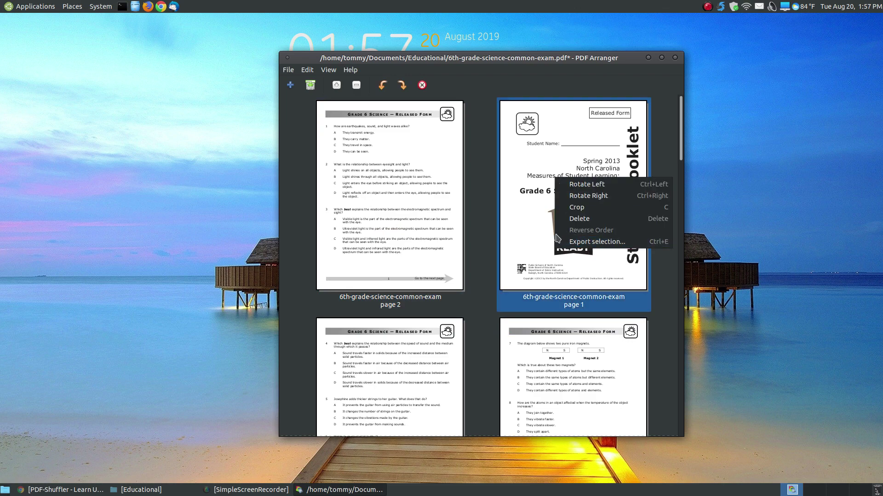
left_click(528, 227)
right_click(584, 199)
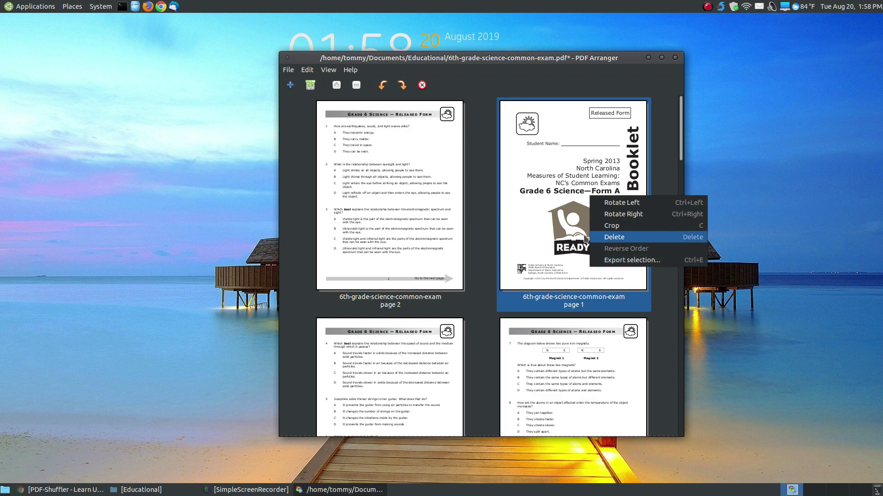
left_click(543, 203)
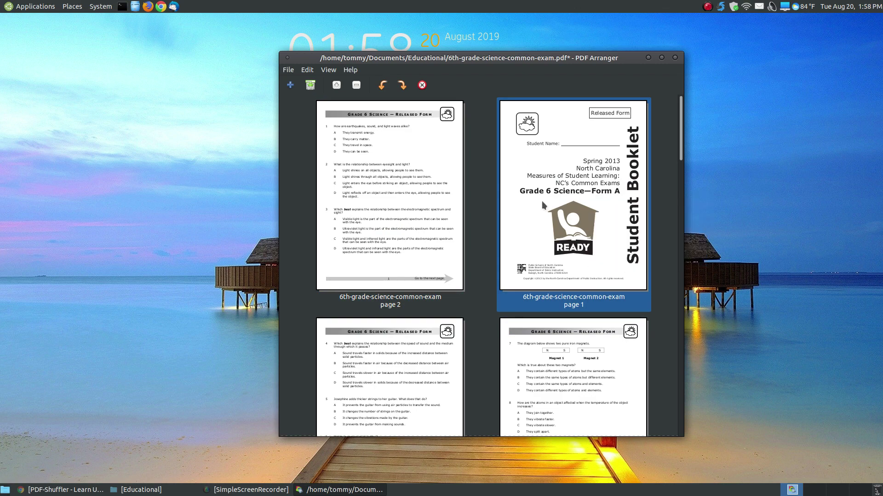
Check the file saving options without saving, then select the first two pages together.
left_click(286, 70)
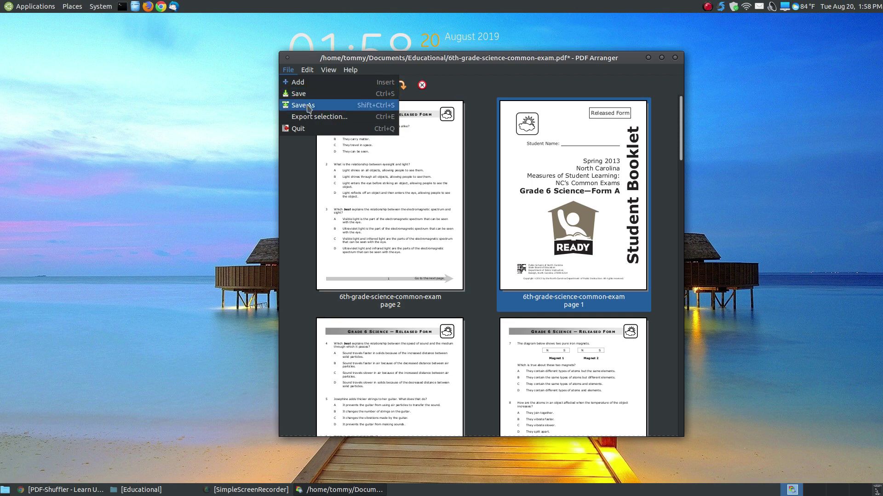
left_click(437, 161)
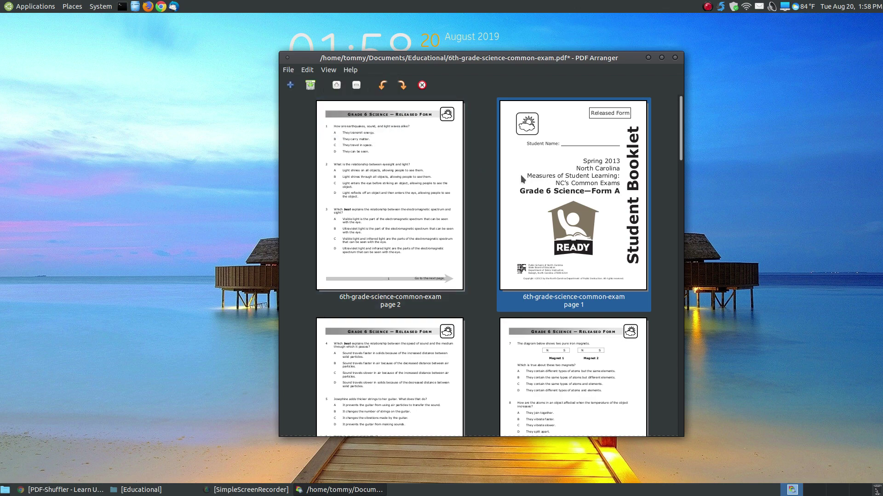
key("Left")
left_click(518, 162)
key("shift+Left")
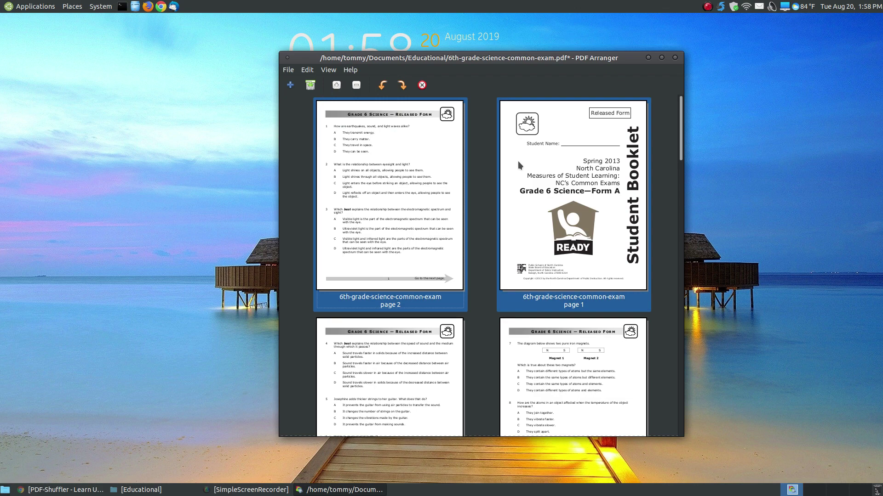
Check the actions for the two selected pages without applying any.
right_click(518, 161)
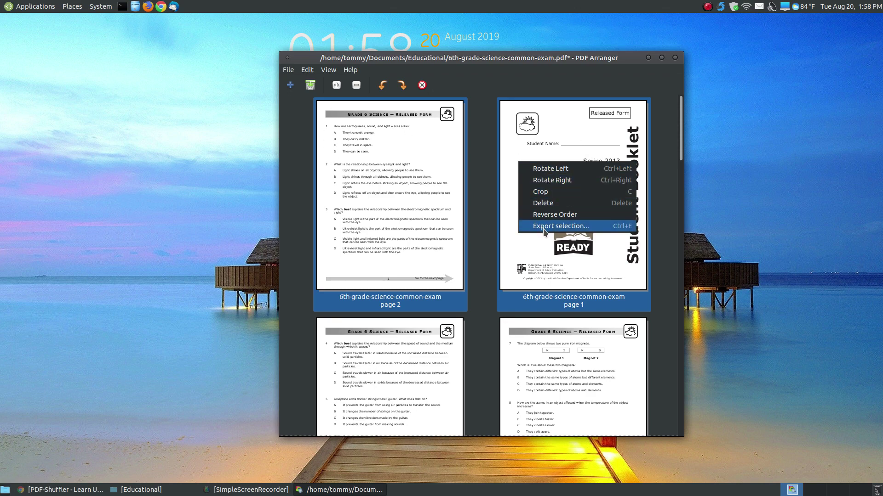
left_click(514, 147)
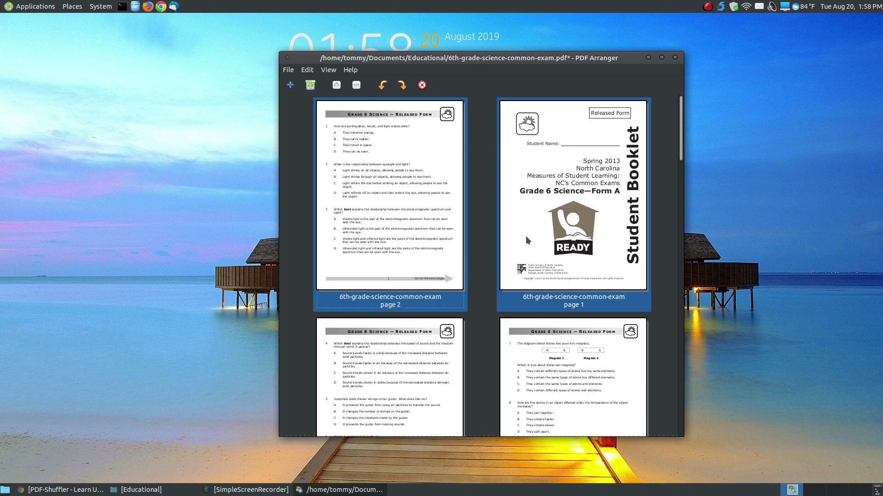
scroll(525, 235, "down", 1)
scroll(526, 236, "down", 5)
scroll(524, 233, "up", 7)
View and close the About dialog for PDF Arranger 1.3.0, then scroll to pages 13–16.
left_click(351, 69)
left_click(357, 82)
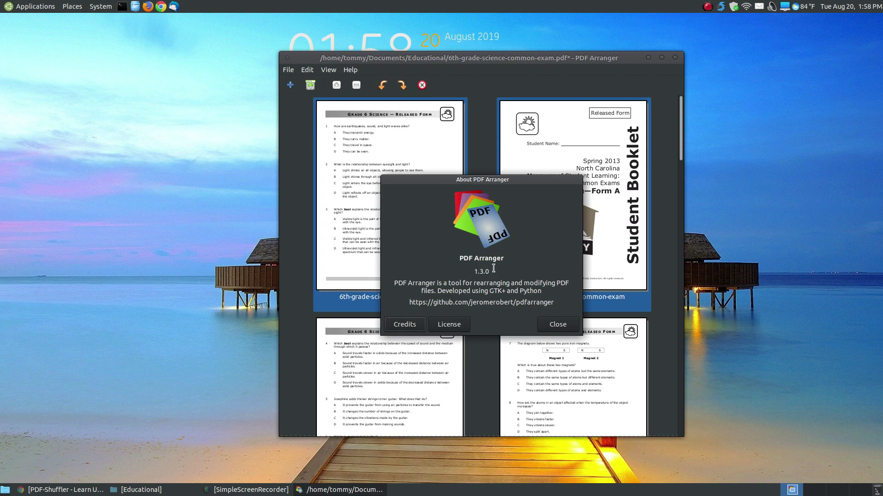
left_click(554, 328)
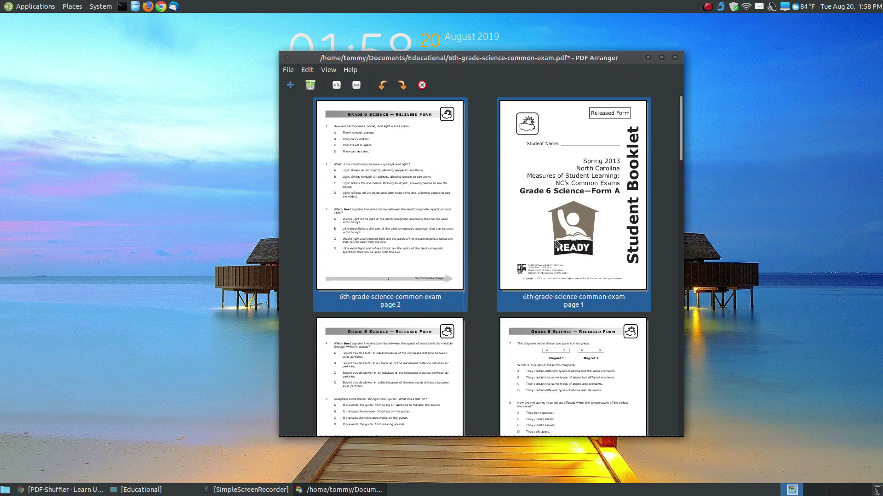
scroll(556, 240, "down", 8)
scroll(554, 242, "down", 15)
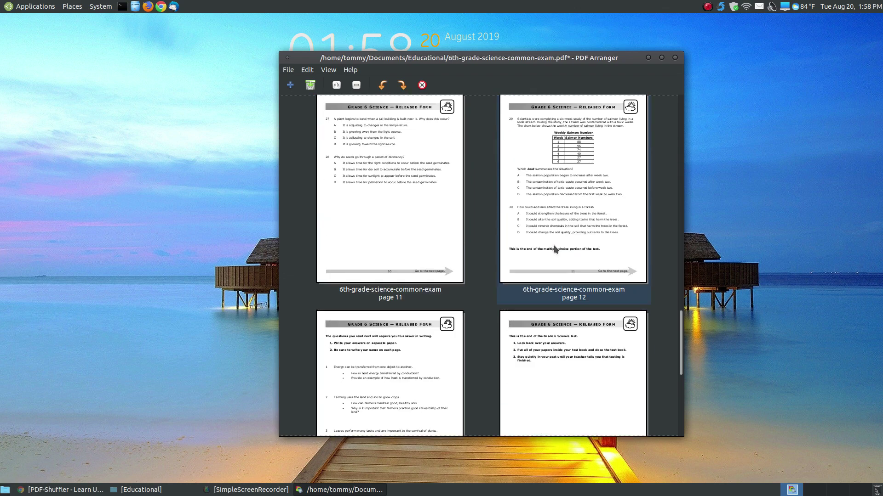
Crop answer-key page 15 by 6% on the right and 4% at the top.
left_click(416, 267)
right_click(416, 267)
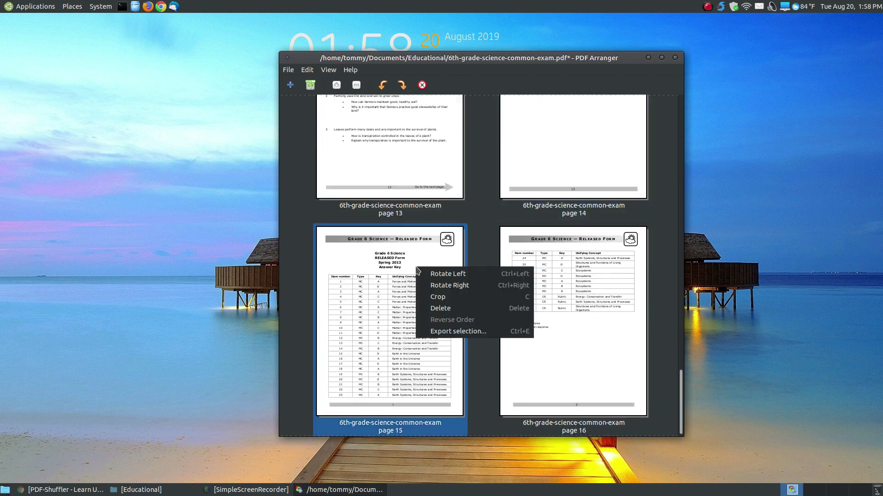
left_click(441, 296)
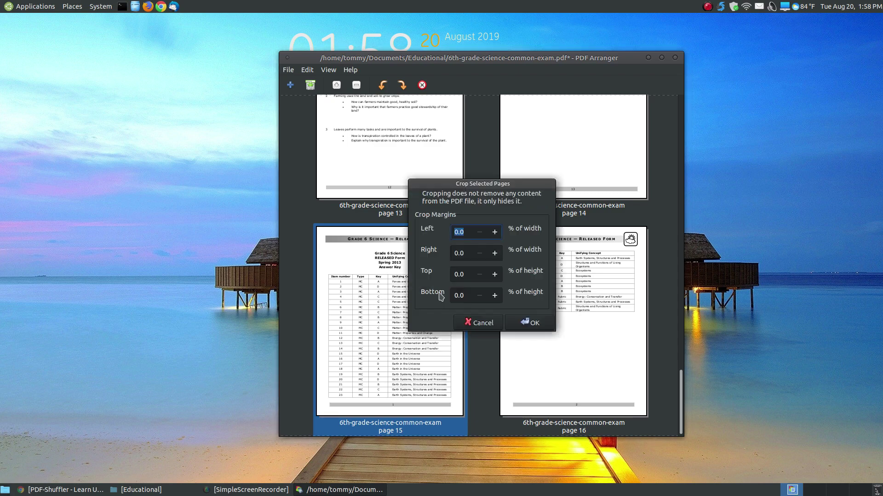
left_click(495, 254)
left_click(494, 253)
left_click(495, 253)
left_click(495, 275)
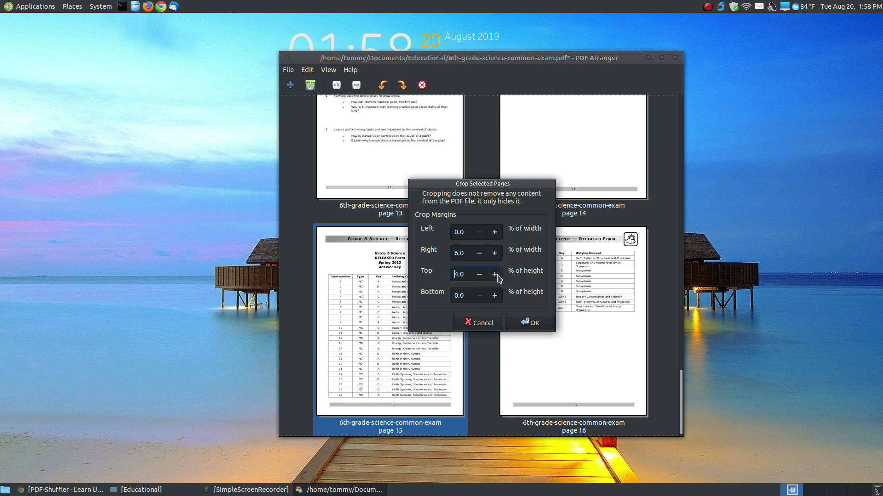
left_click(530, 323)
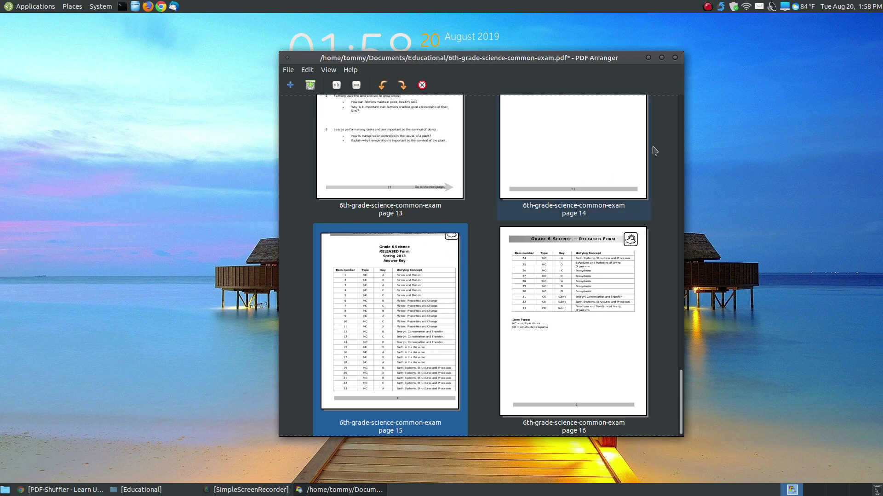
Close PDF Arranger and reopen the exam PDF in PDF-Shuffler from the Educational folder.
left_click(675, 58)
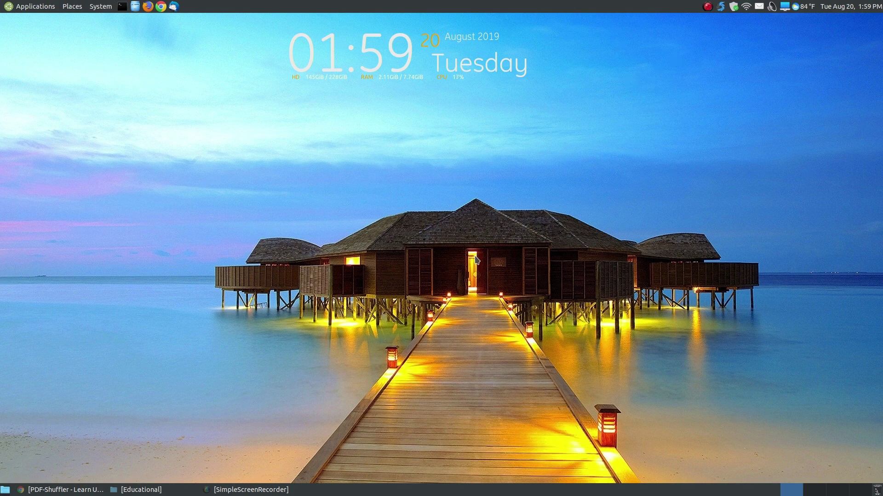
left_click(149, 492)
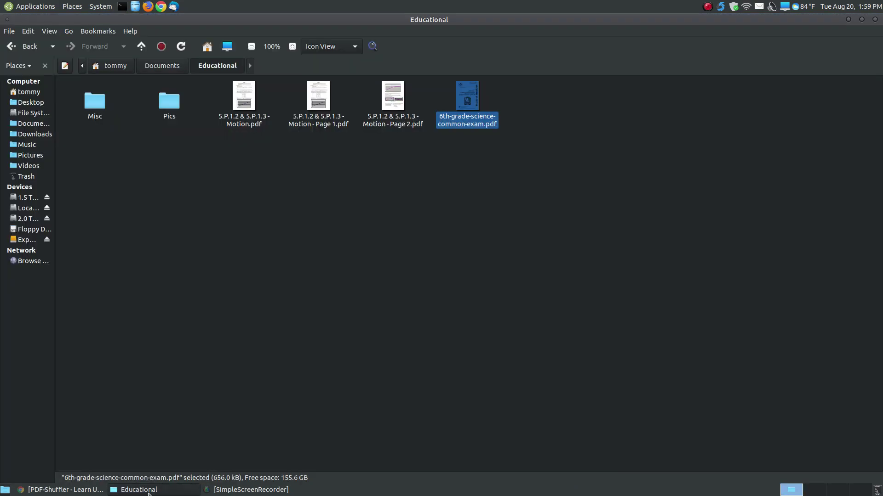
right_click(465, 99)
mouse_move(506, 118)
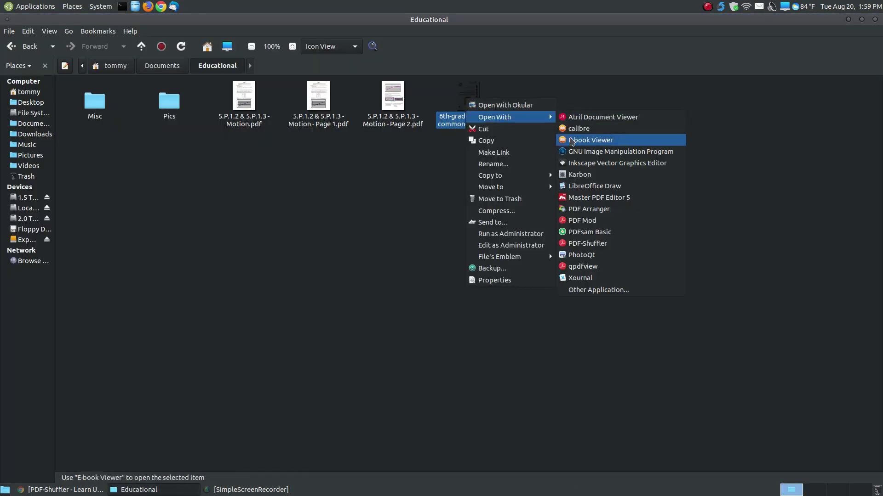
left_click(598, 244)
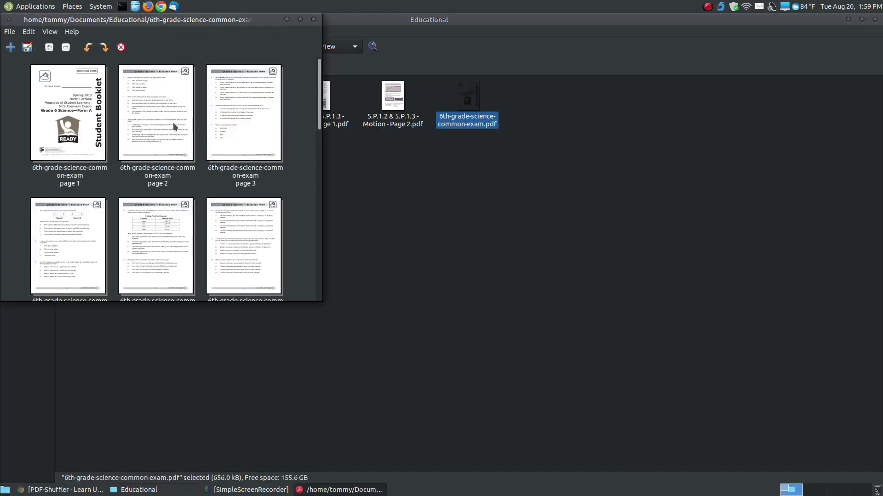
Delete page 2 of the exam, then close PDF-Shuffler and clear the folder selection.
left_click(154, 114)
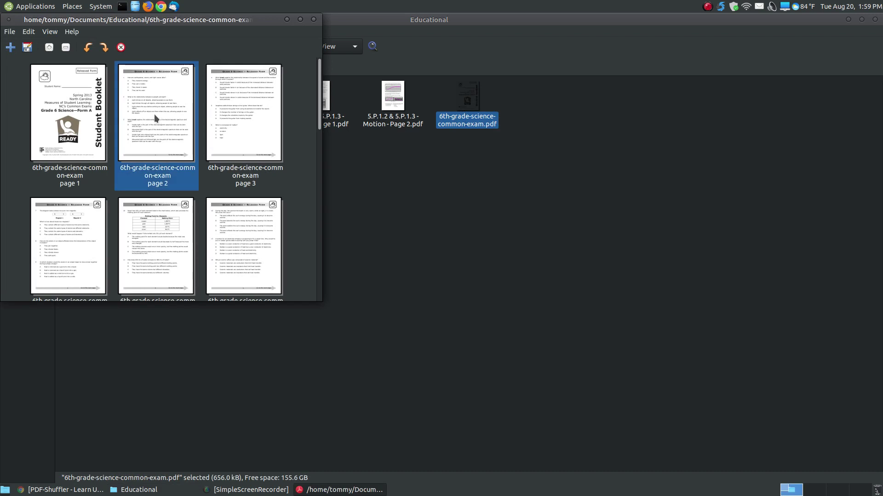
right_click(153, 114)
left_click(171, 156)
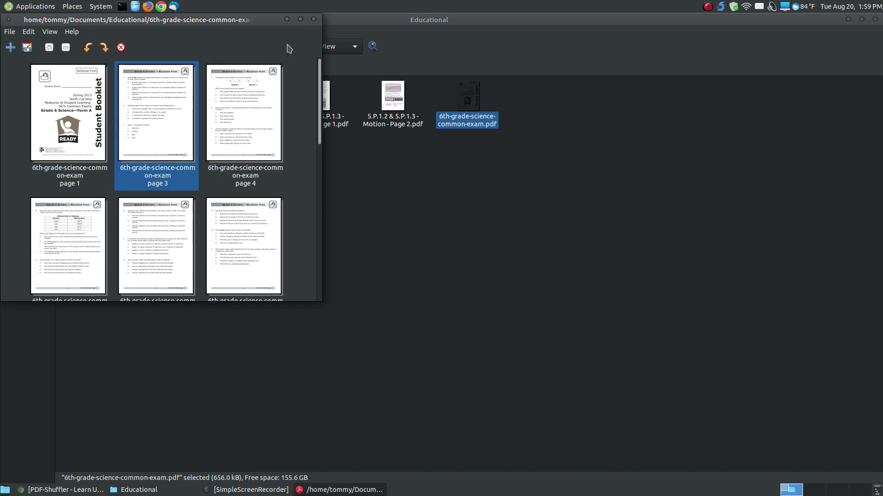
left_click(314, 19)
left_click(517, 199)
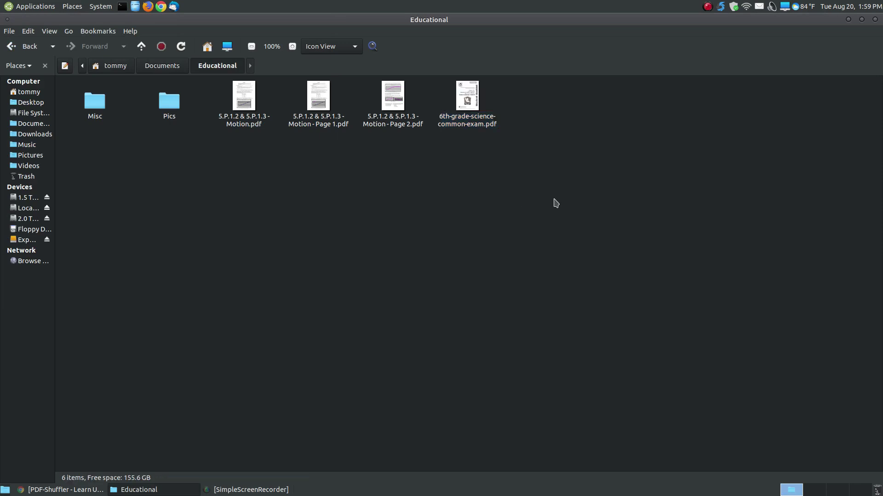
Open the exam PDF with PDF Mod and enlarge its window to show more pages per row.
right_click(478, 108)
mouse_move(545, 127)
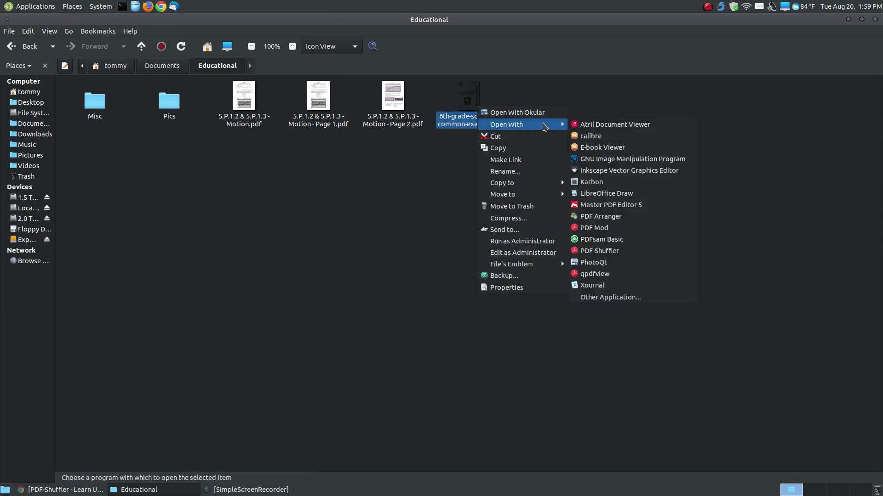
left_click(602, 228)
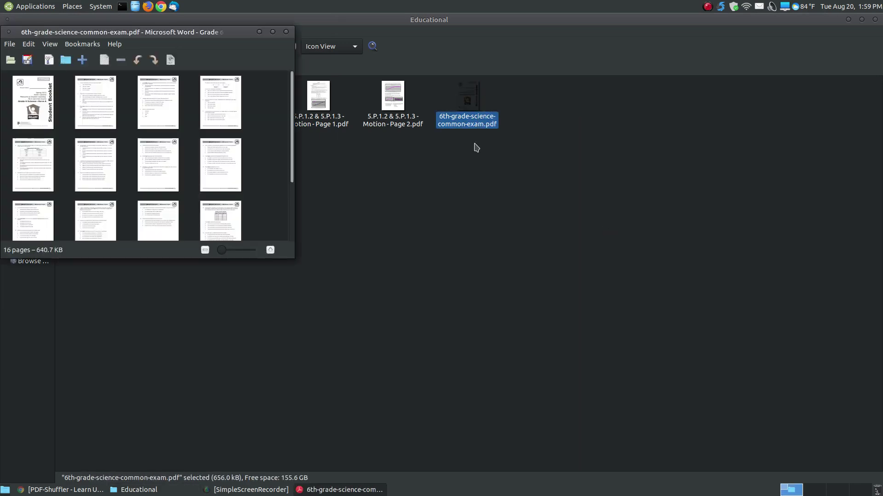
left_click_drag(159, 33, 391, 97)
left_click(848, 20)
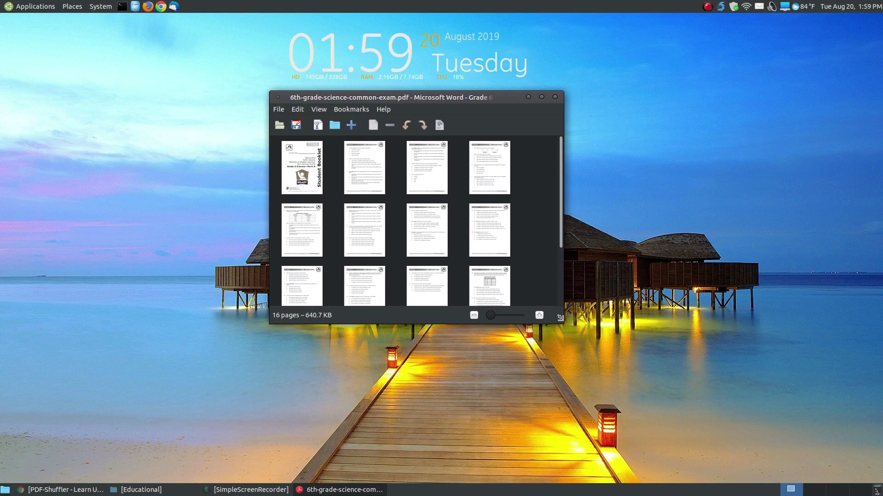
left_click_drag(560, 320, 697, 468)
Move the cover page to row 2, column 3, making it page 8.
left_click_drag(317, 177, 483, 256)
right_click(484, 257)
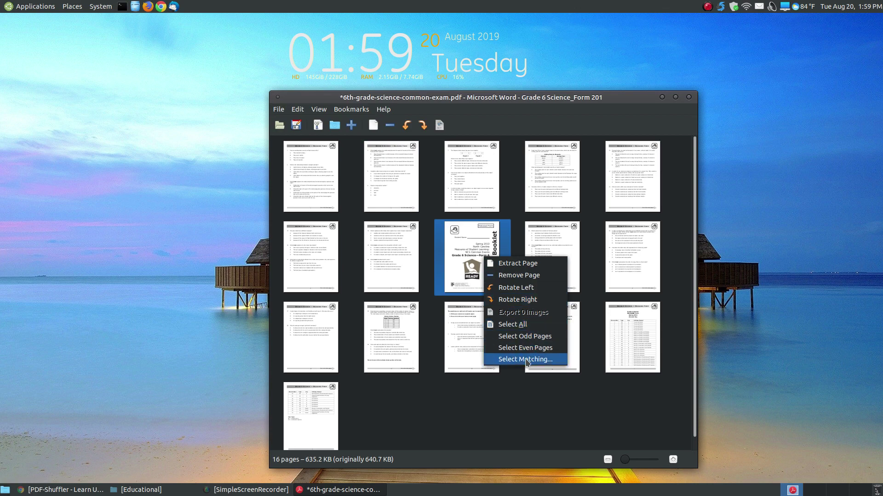
left_click(462, 198)
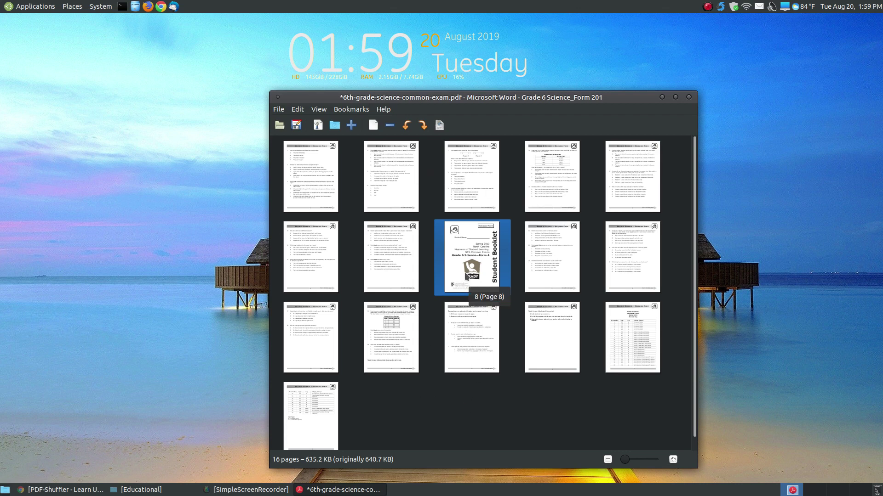
Close the exam in PDF Mod, cancelling twice before discarding the rearranged pages.
left_click(688, 97)
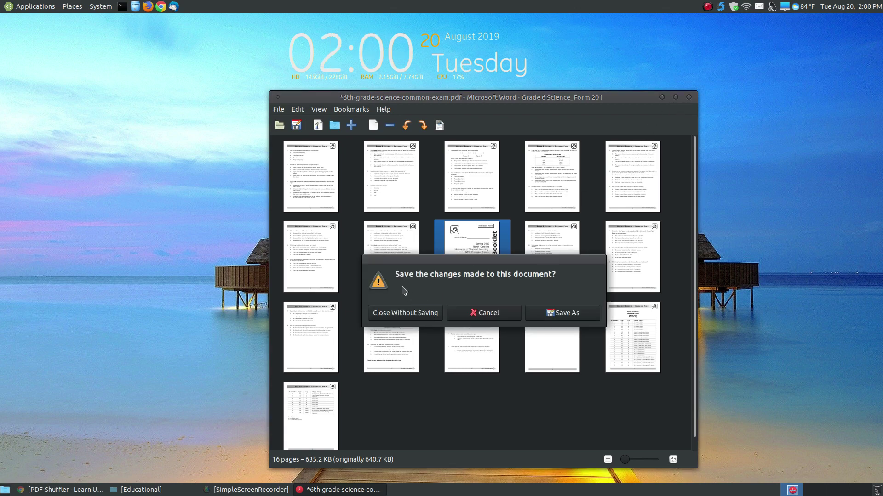
left_click(491, 313)
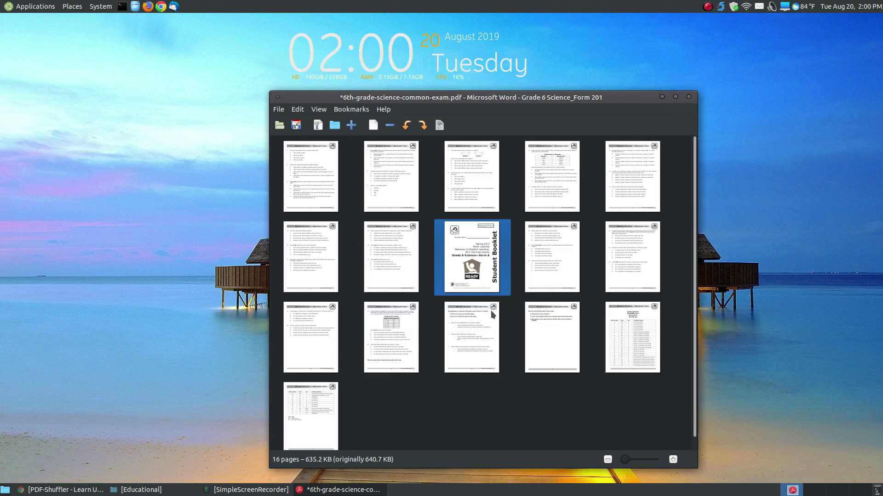
left_click_drag(592, 98, 582, 89)
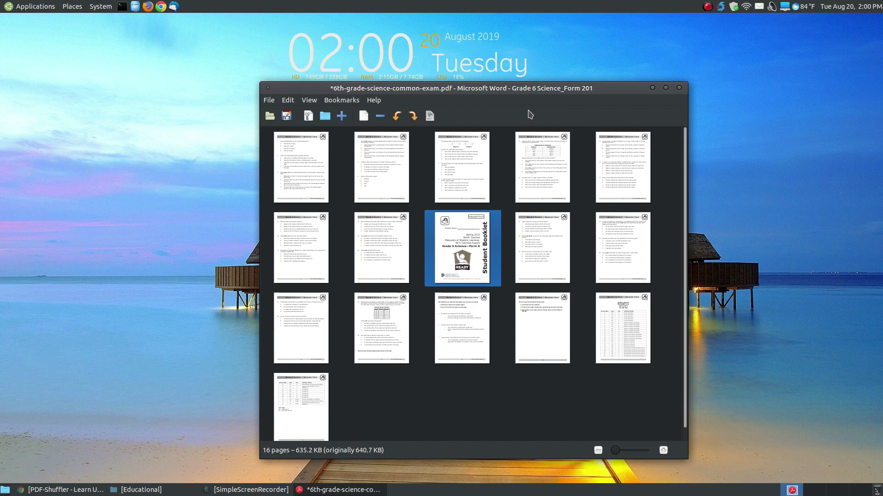
left_click(679, 89)
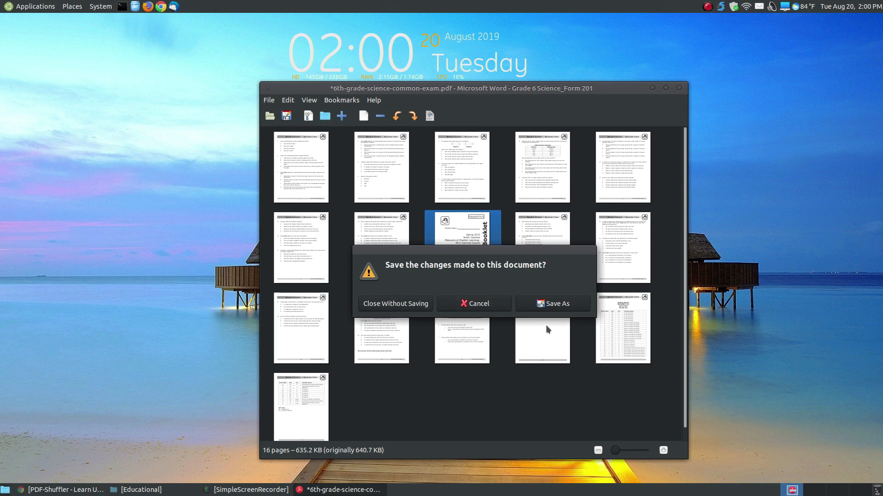
left_click(488, 308)
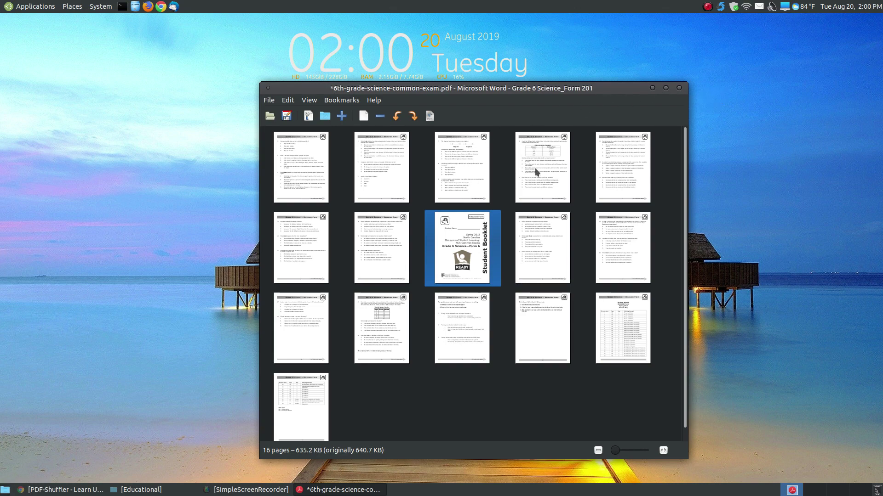
left_click(680, 88)
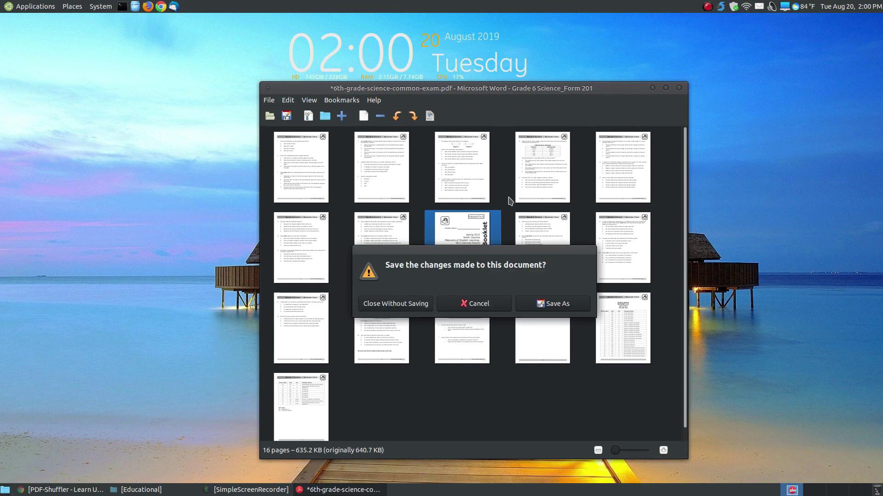
left_click(423, 304)
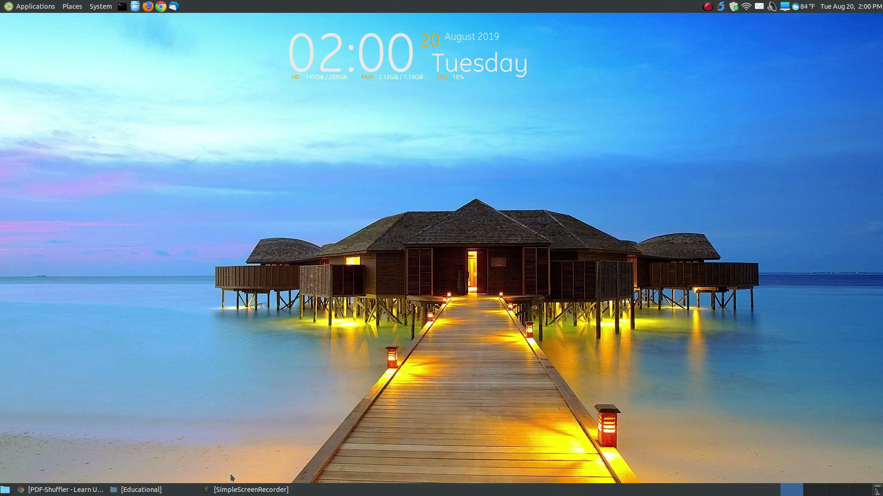
Switch to the PDF-Shuffler tutorial in Chrome and scroll through its middle sections.
left_click(64, 490)
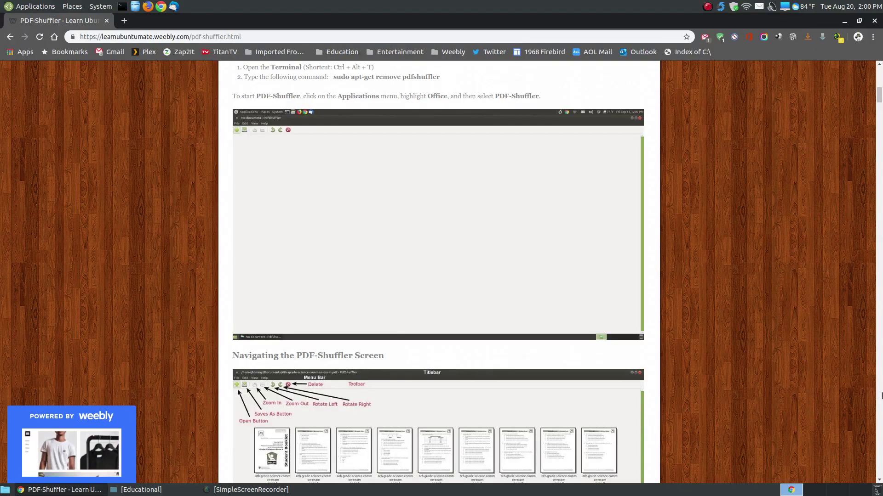
scroll(768, 322, "down", 4)
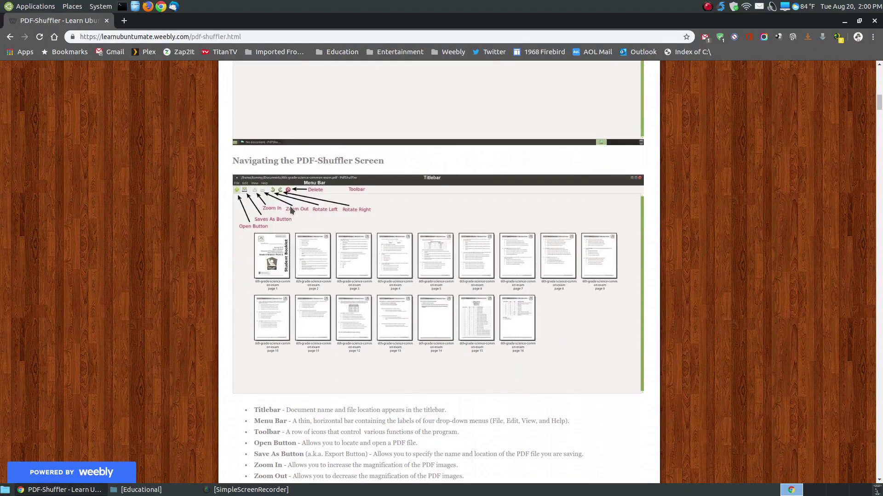
scroll(352, 225, "down", 1)
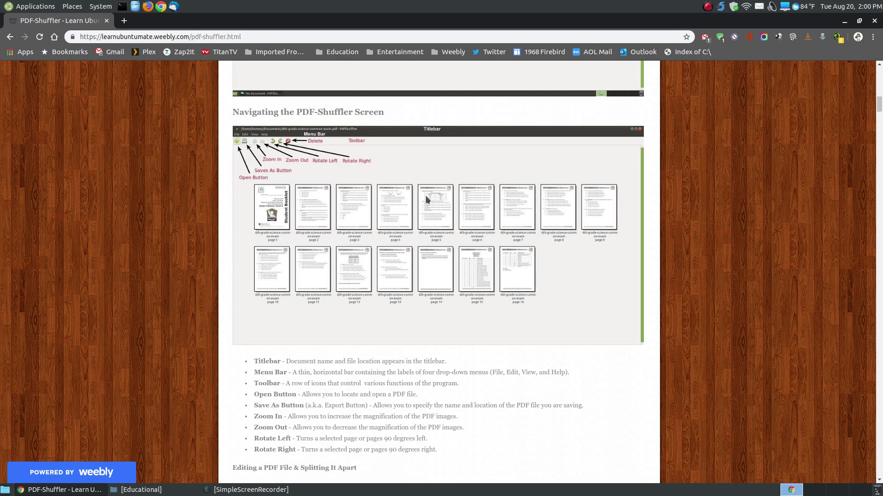
scroll(440, 192, "down", 2)
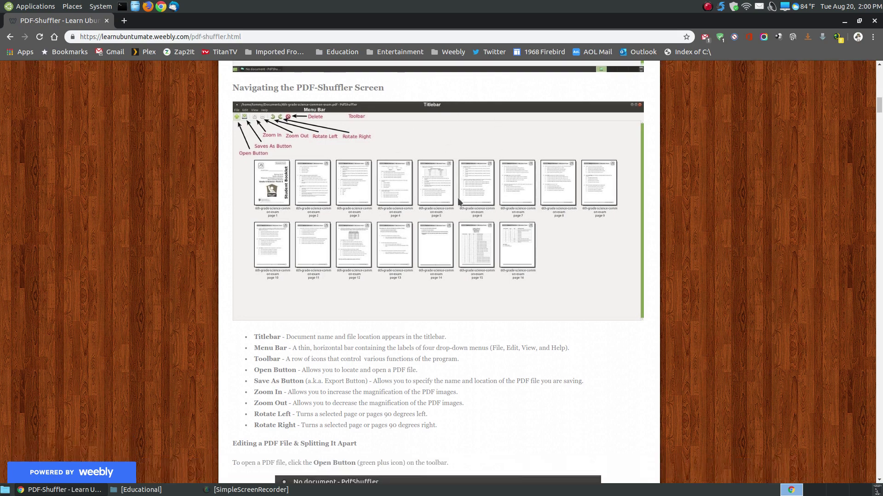
scroll(528, 285, "up", 1)
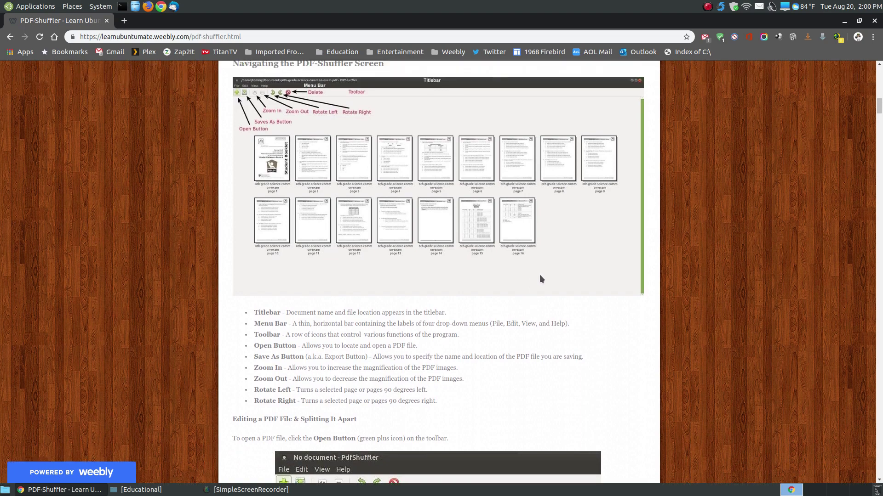
scroll(540, 276, "up", 1)
scroll(540, 276, "down", 1)
Scroll to the tutorial's end, showing the PDF Arranger screenshot and 'Take care!' message.
left_click(881, 388)
left_click(880, 455)
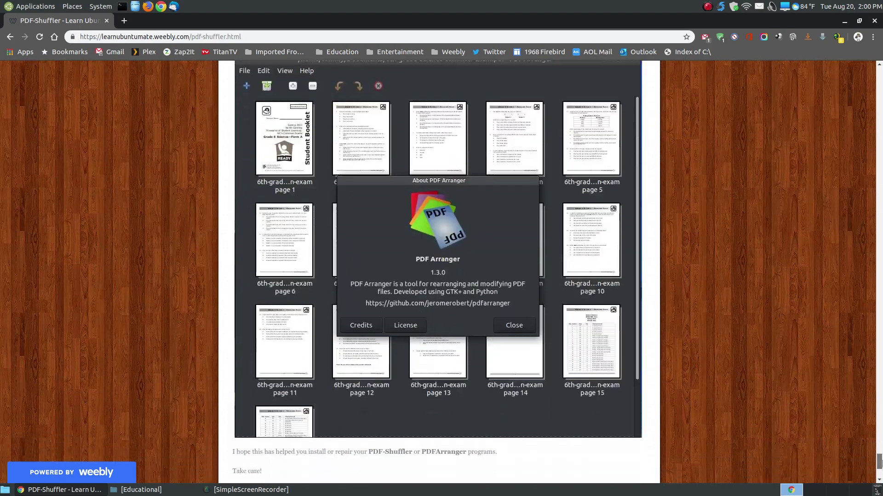
scroll(879, 455, "up", 4)
scroll(880, 455, "up", 4)
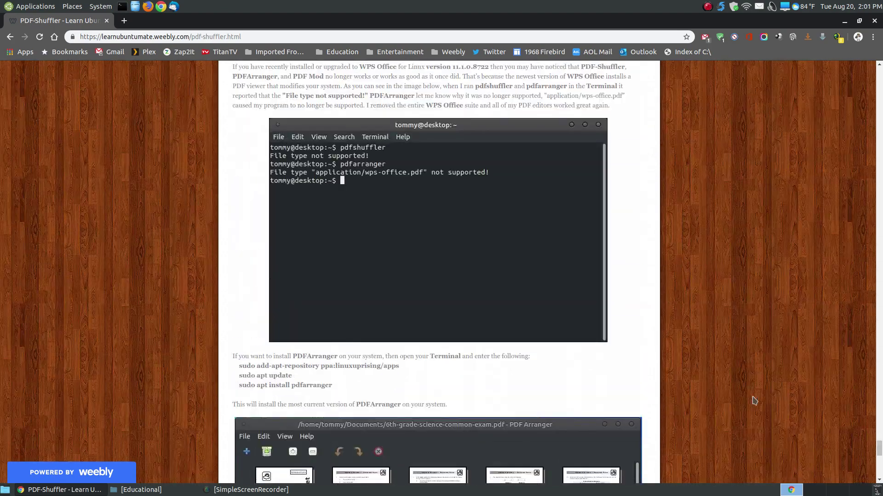
scroll(691, 388, "down", 3)
scroll(691, 388, "down", 10)
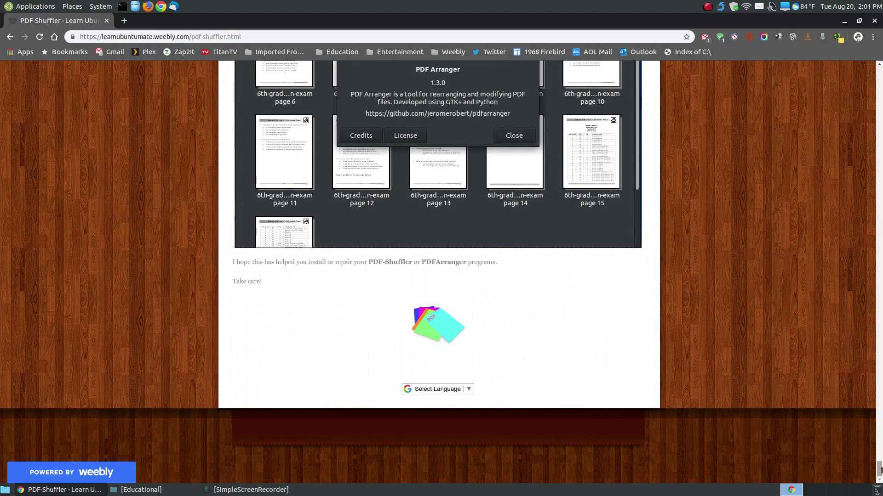
scroll(788, 394, "up", 12)
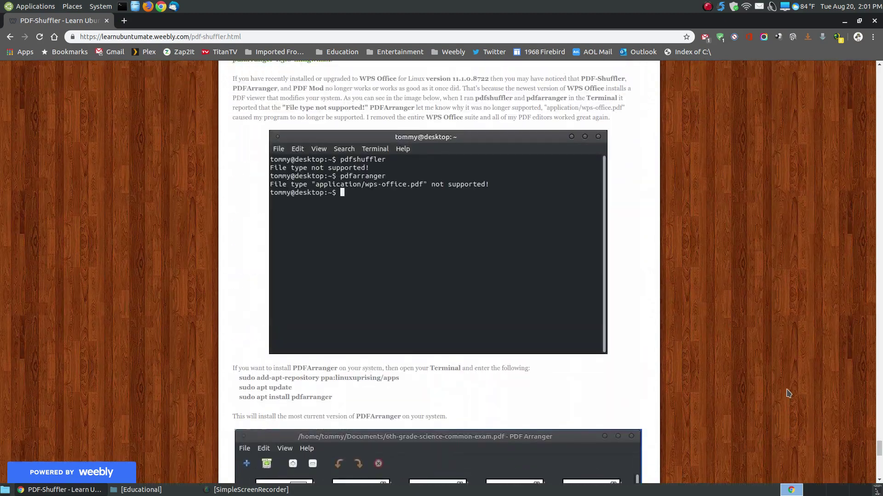
scroll(788, 394, "up", 3)
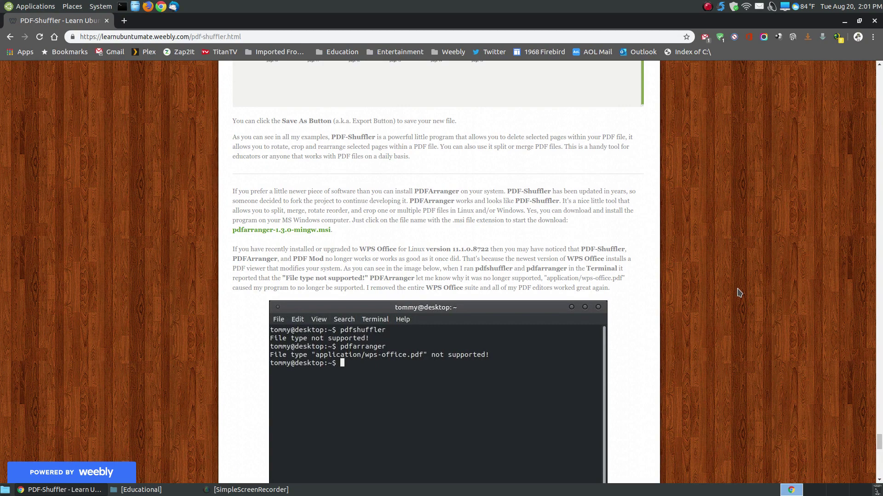
scroll(738, 293, "up", 1)
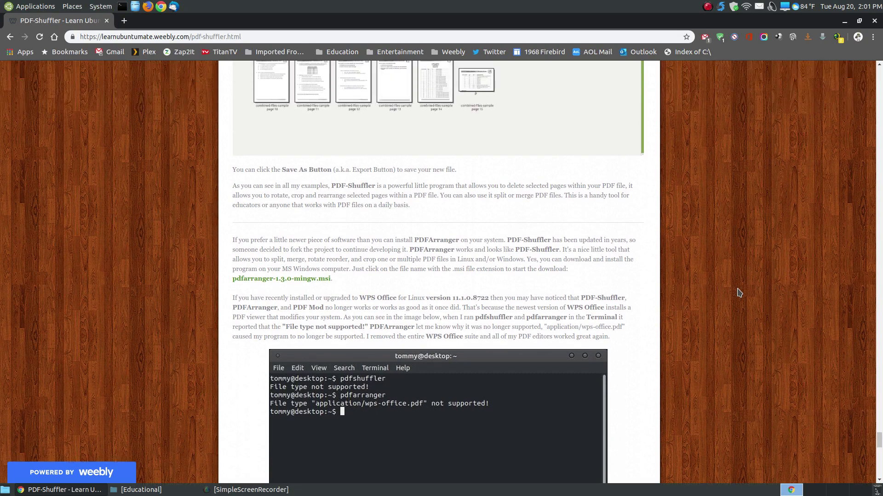
scroll(733, 289, "down", 5)
scroll(727, 290, "down", 10)
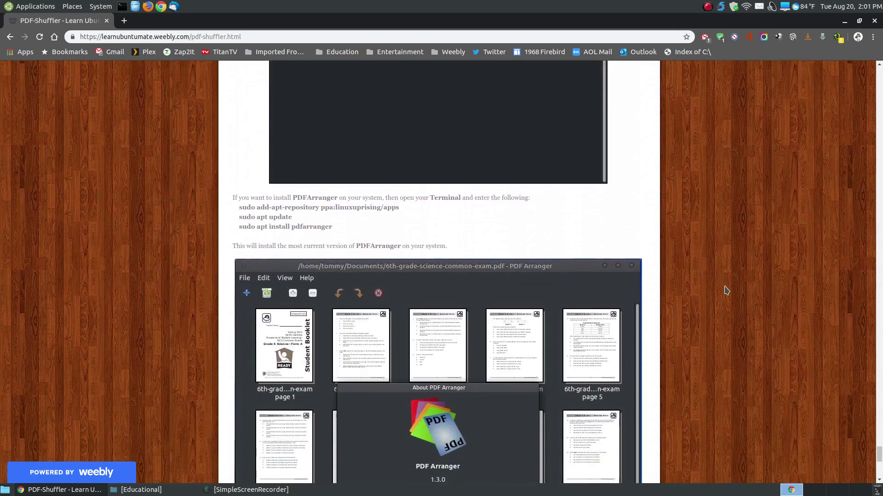
scroll(725, 291, "down", 2)
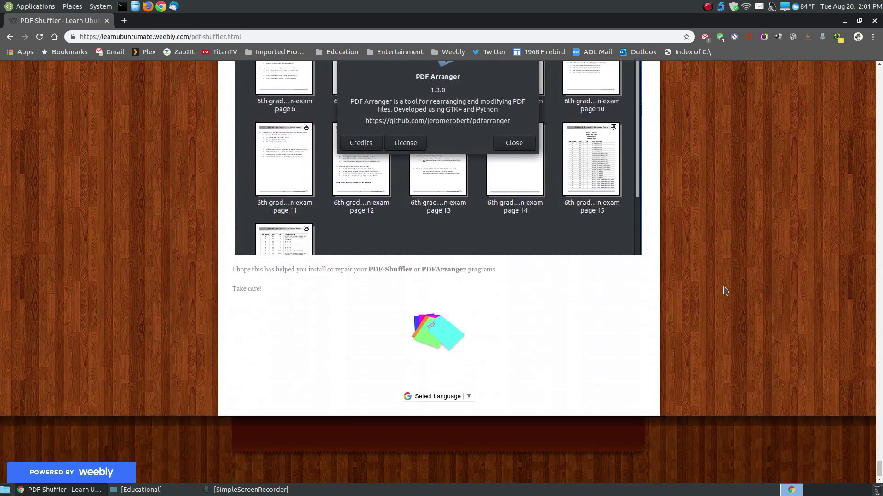